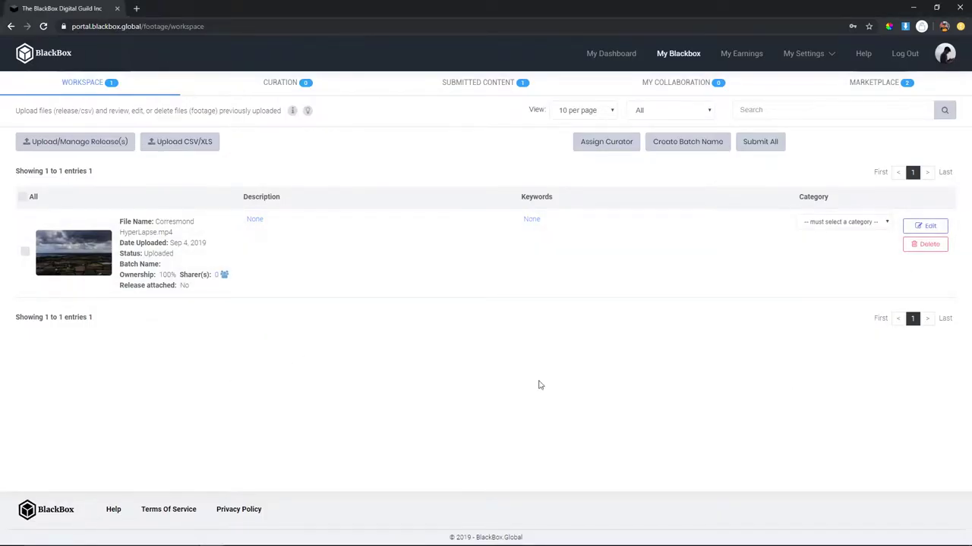
# - Log out of the BlackBox portal from the top navigation bar
pyautogui.click(901, 56)
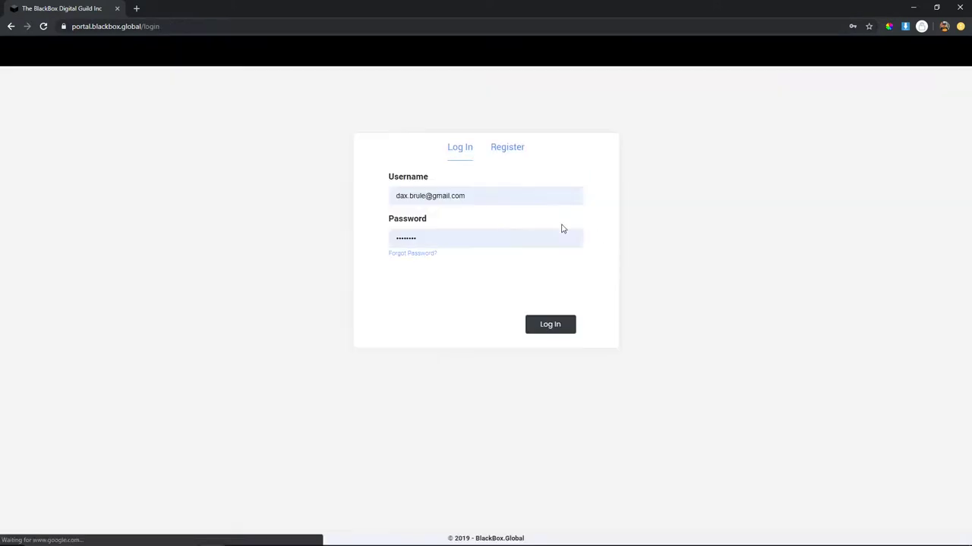
# - Look over the Register form, trying its first-name field and highlighting the first registration note
pyautogui.click(507, 148)
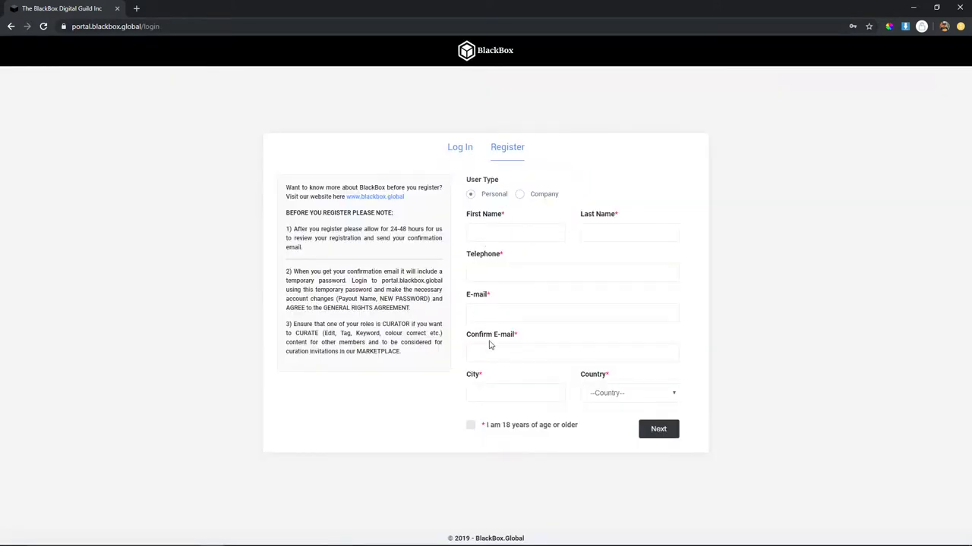
pyautogui.click(505, 233)
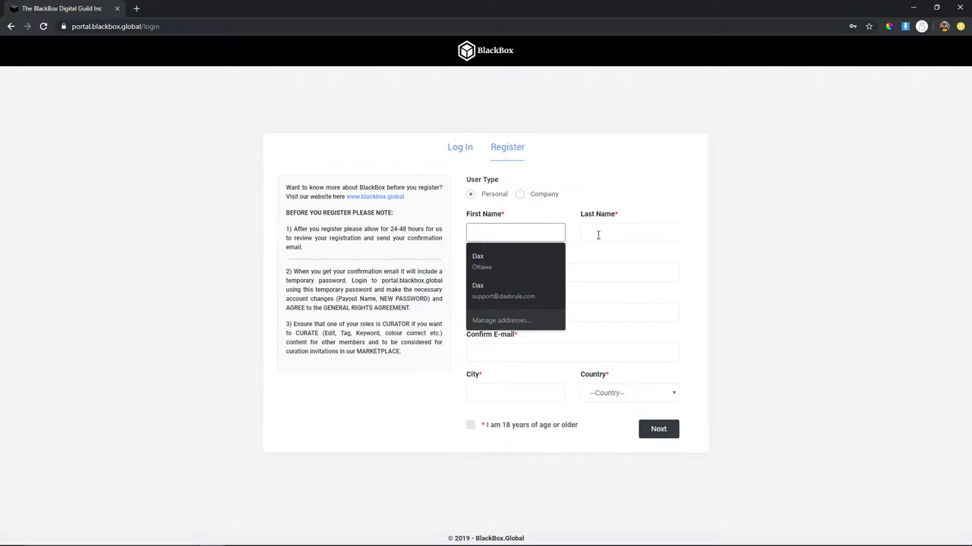
pyautogui.click(537, 206)
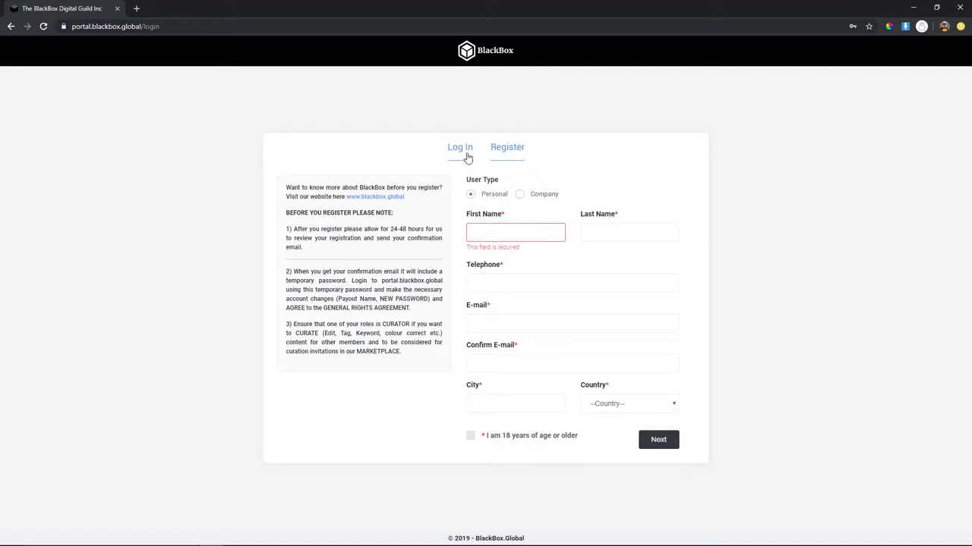
pyautogui.moveTo(285, 230); pyautogui.dragTo(399, 247)
pyautogui.click(395, 250)
# - Return to the Log In form, pass the reCAPTCHA check and sign in
pyautogui.click(460, 148)
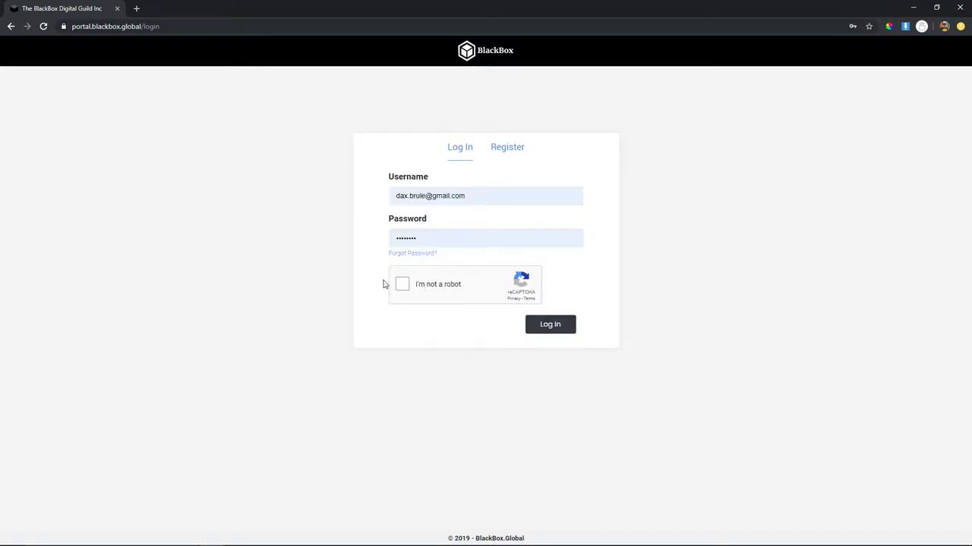
pyautogui.click(402, 283)
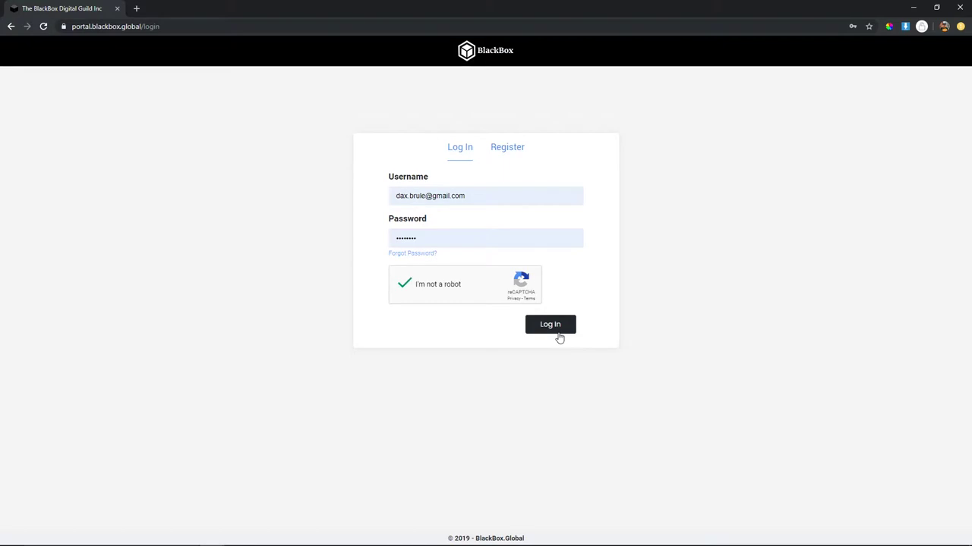
pyautogui.click(556, 331)
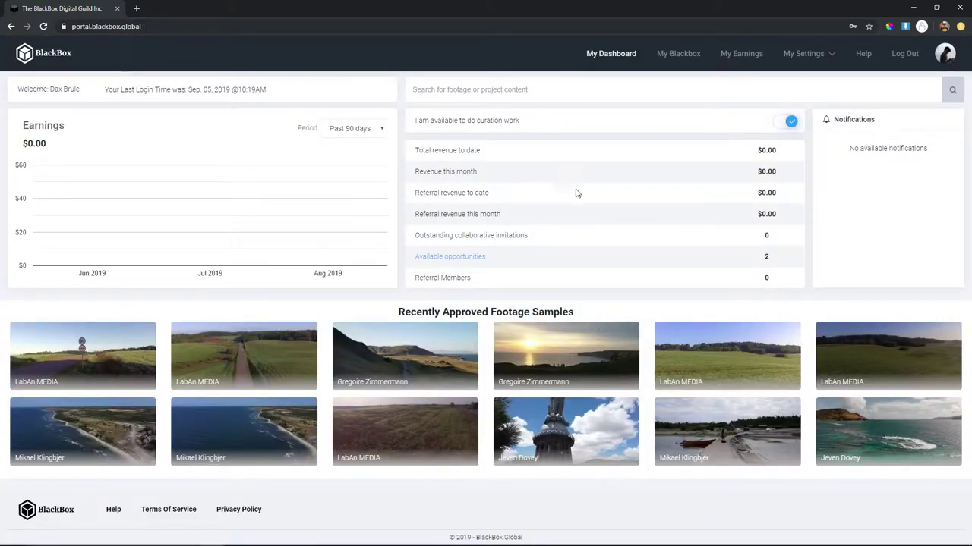
pyautogui.click(832, 54)
pyautogui.click(765, 141)
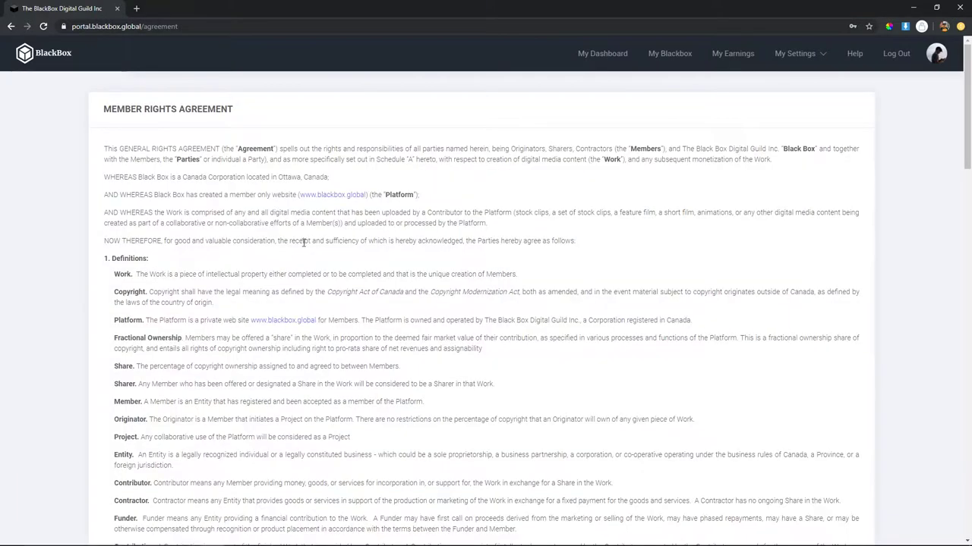
pyautogui.scroll(-6, 183, 204)
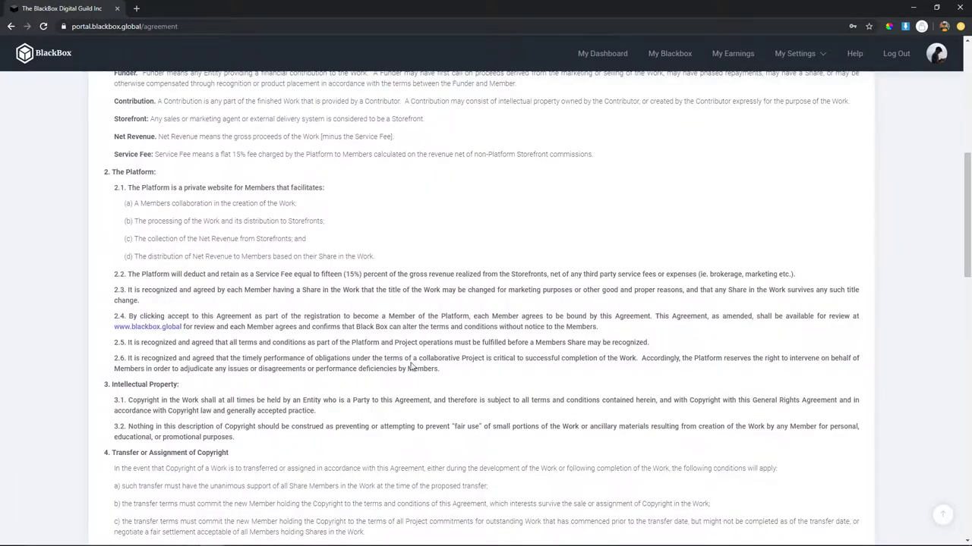
pyautogui.scroll(6, 177, 215)
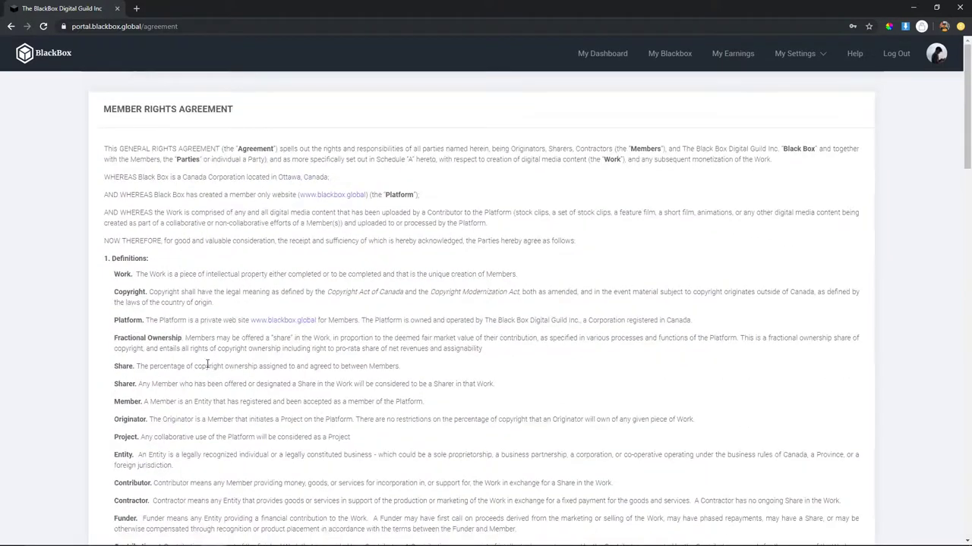
pyautogui.moveTo(140, 367); pyautogui.dragTo(562, 375)
pyautogui.click(562, 375)
pyautogui.scroll(-20, 260, 241)
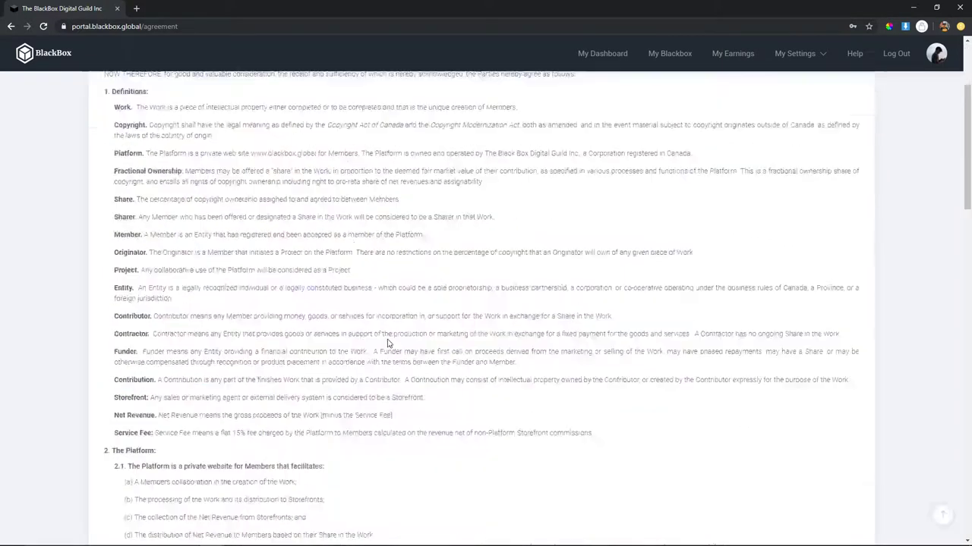
pyautogui.scroll(20, 425, 291)
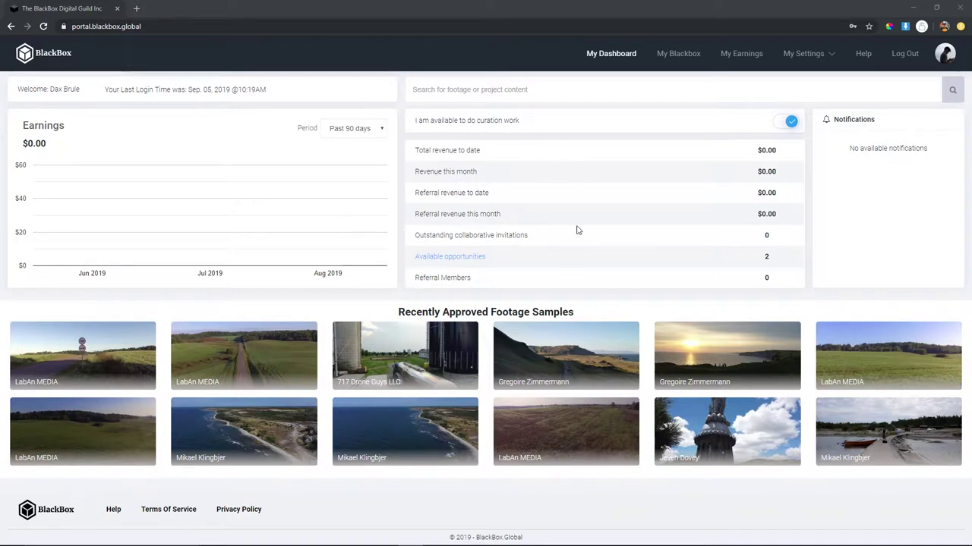
pyautogui.click(82, 353)
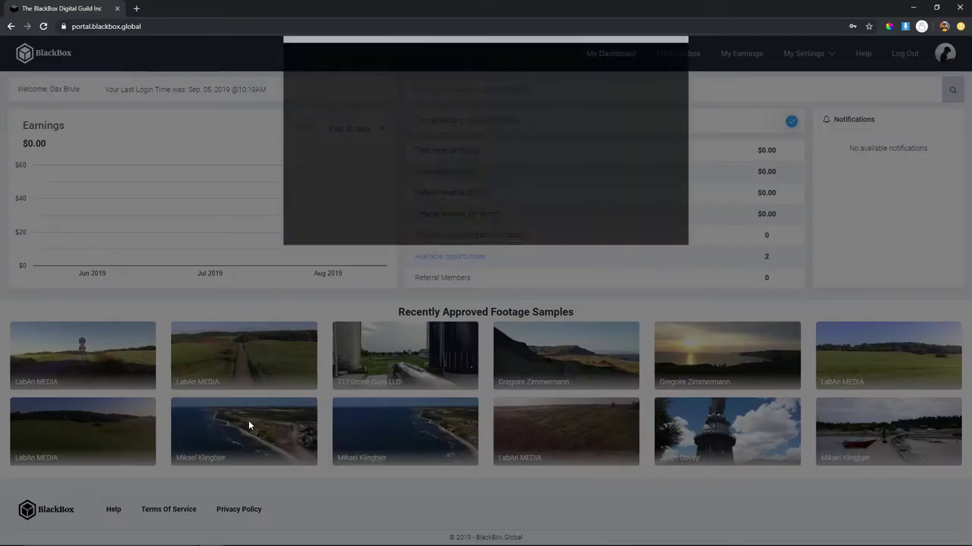
pyautogui.click(399, 282)
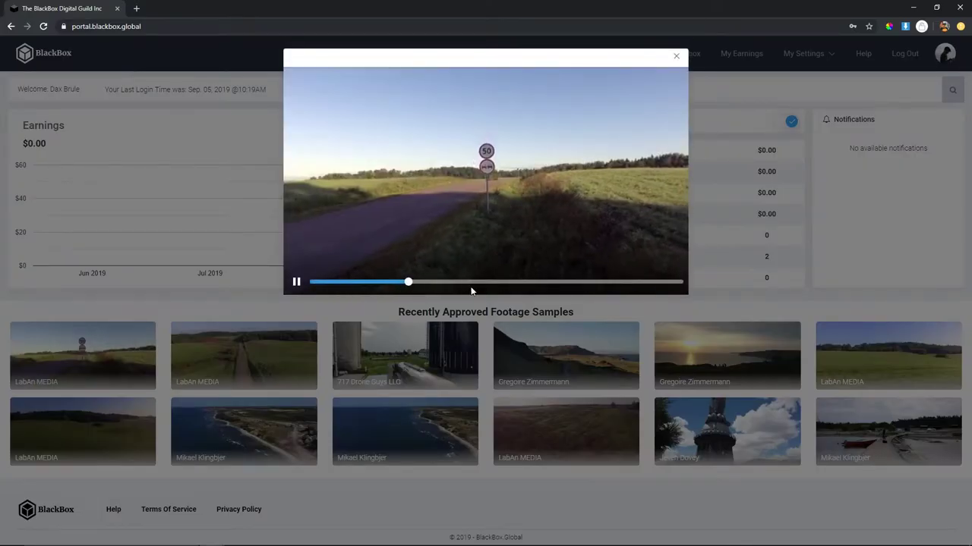
pyautogui.click(678, 57)
pyautogui.click(242, 358)
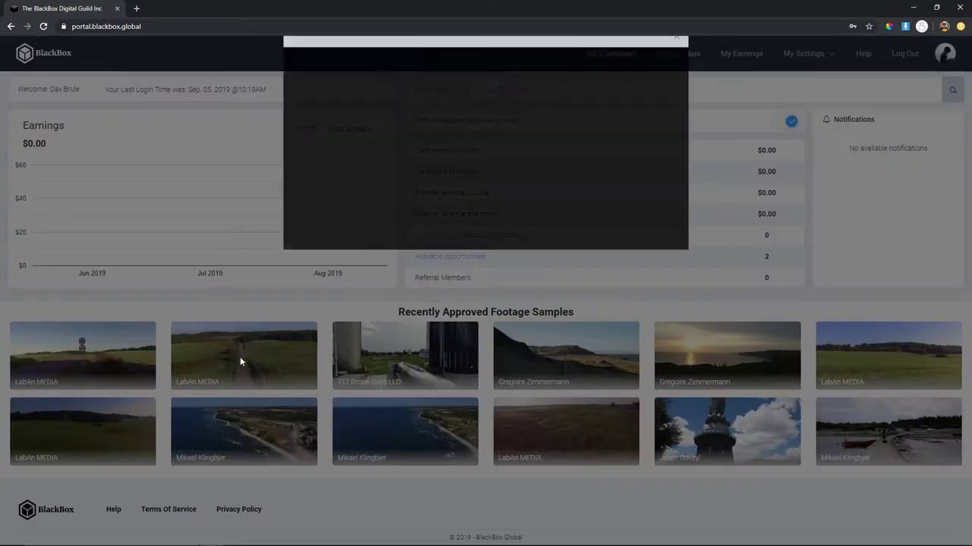
pyautogui.click(382, 282)
pyautogui.click(486, 282)
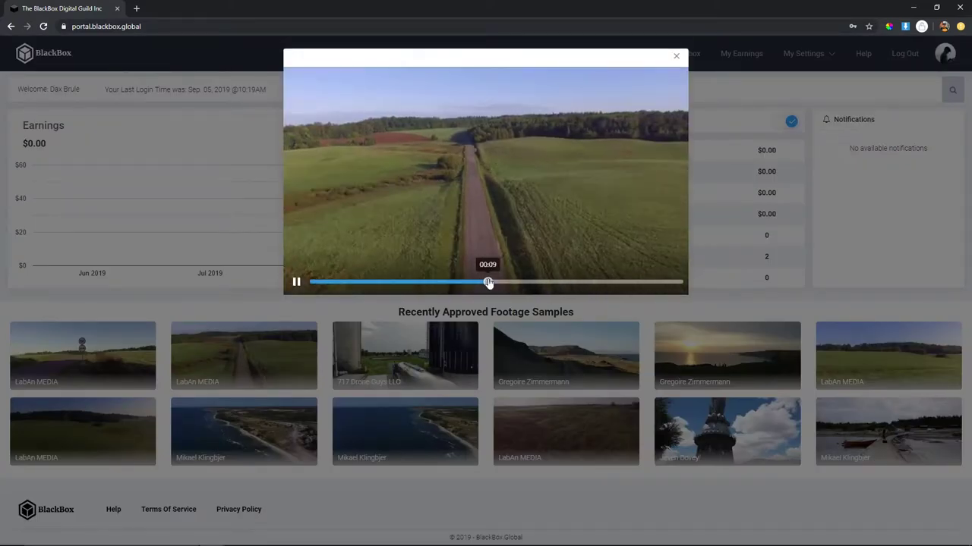
pyautogui.click(560, 282)
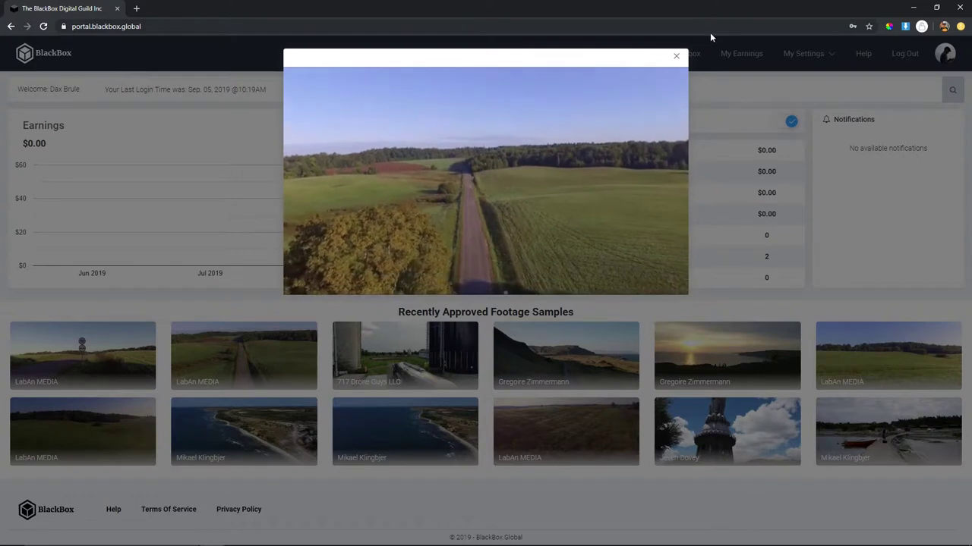
pyautogui.click(678, 58)
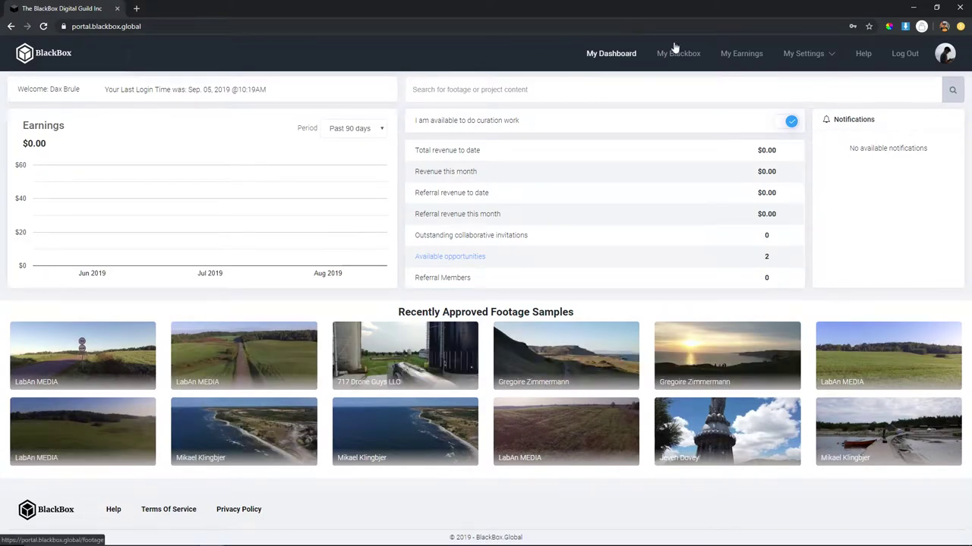
# - Open My Blackbox and preview the uploaded Corresmond HyperLapse clip
pyautogui.click(678, 53)
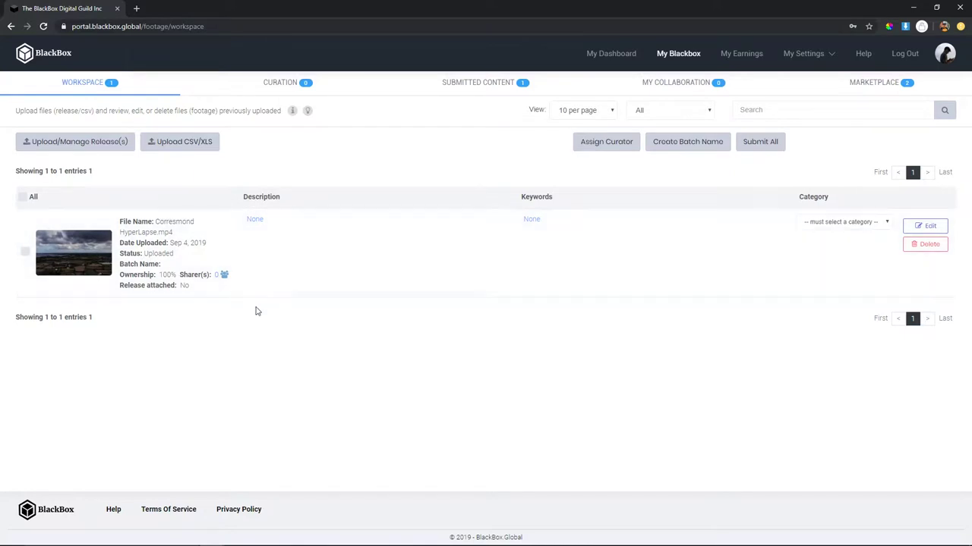
pyautogui.click(62, 260)
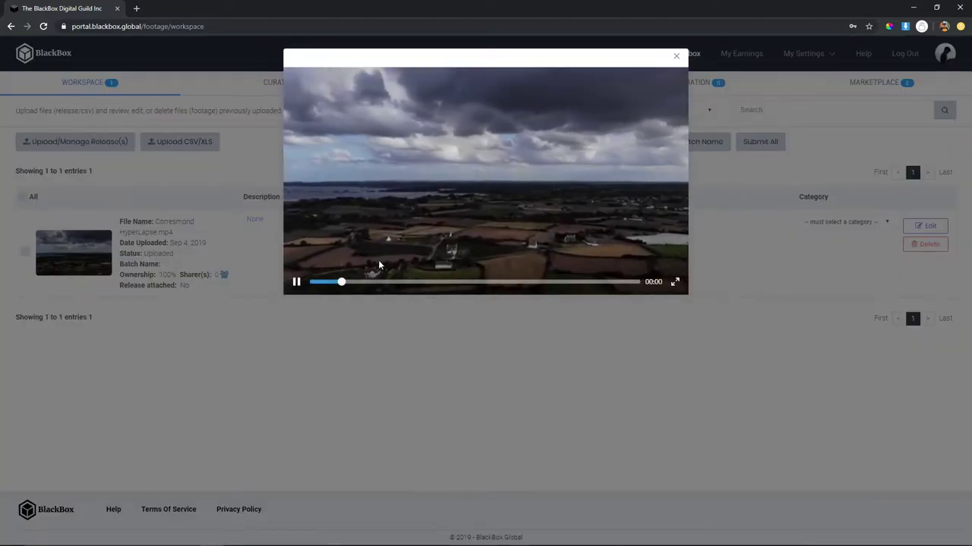
pyautogui.click(675, 56)
# - Check the Curation section, then return to Workspace and edit the Corresmond HyperLapse entry
pyautogui.click(280, 82)
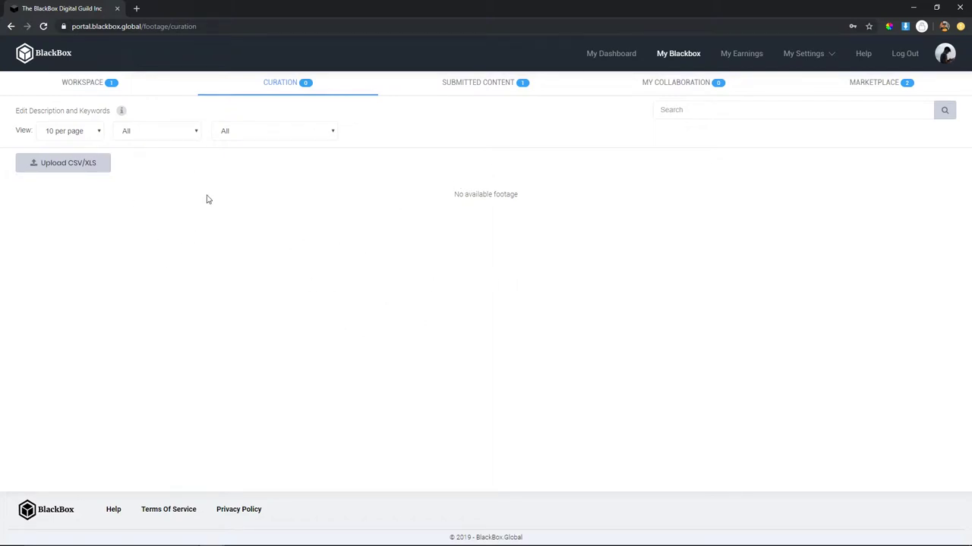
pyautogui.click(139, 92)
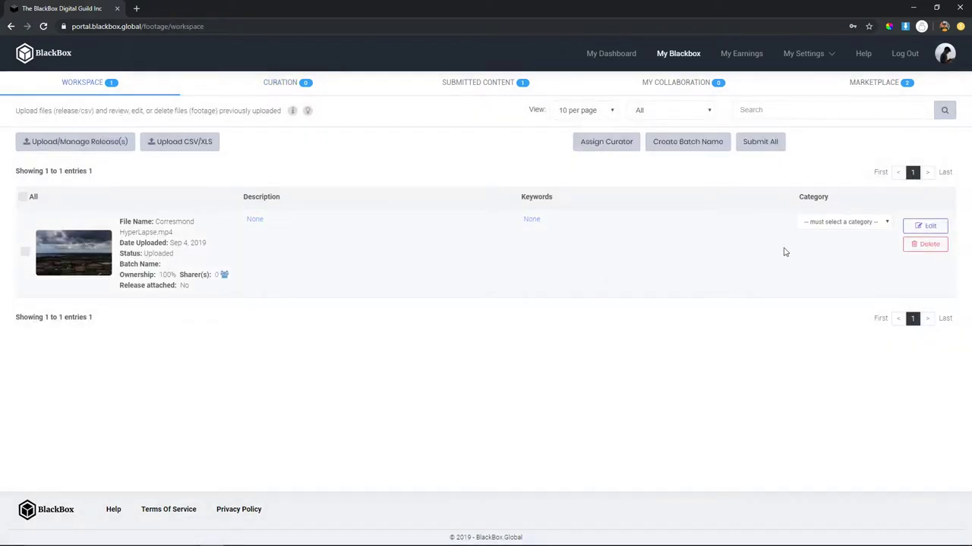
pyautogui.click(924, 226)
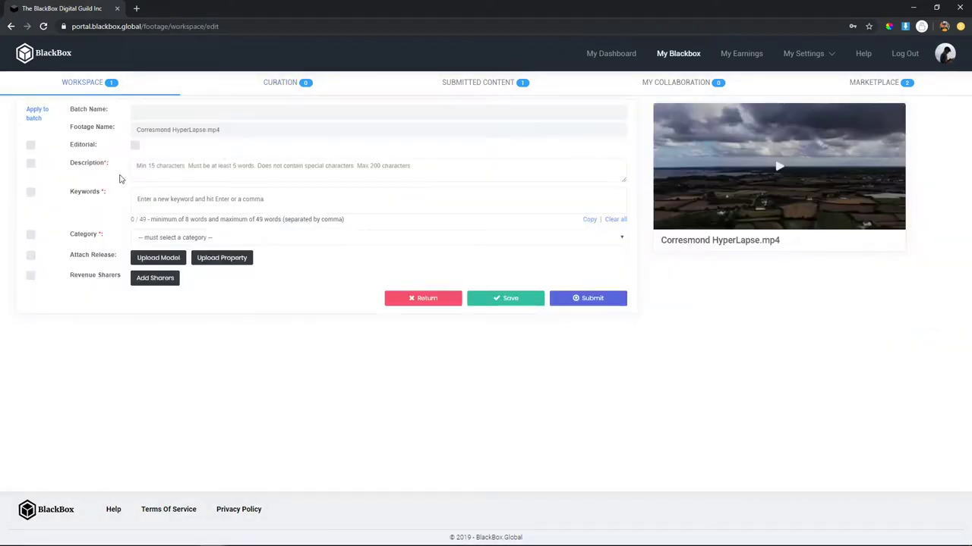
pyautogui.click(156, 167)
pyautogui.click(180, 208)
pyautogui.click(264, 164)
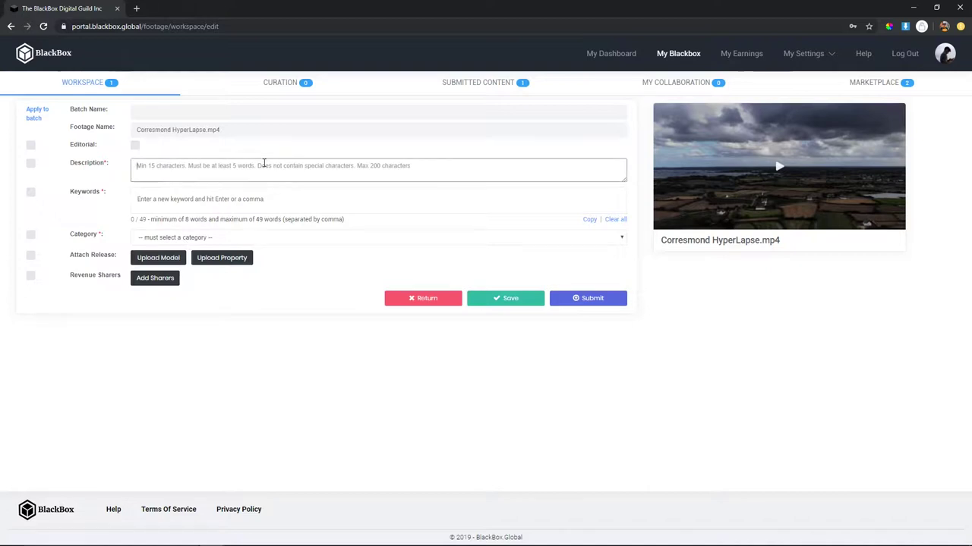
# - Search for and open Shutterstock in a new browser tab
pyautogui.click(142, 10)
pyautogui.write('shut')
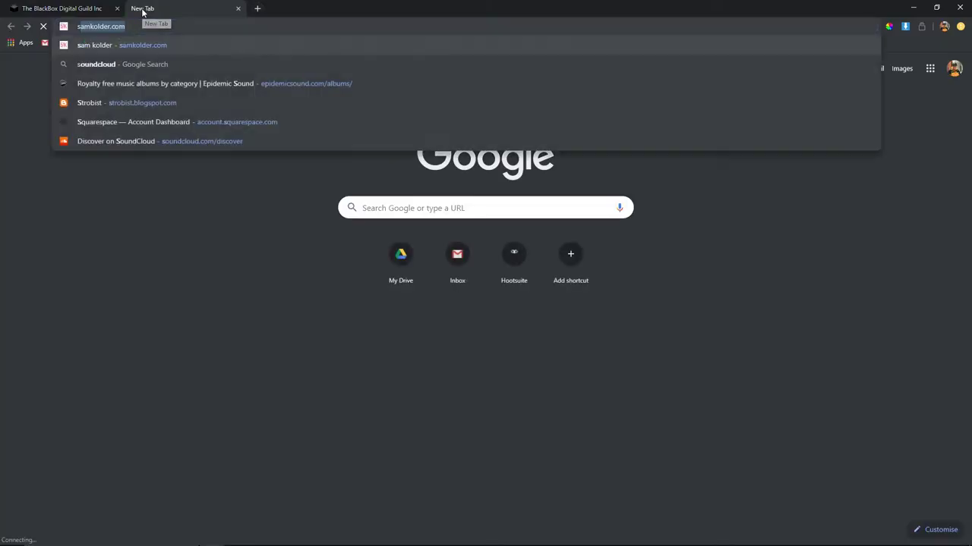
pyautogui.write('terstock')
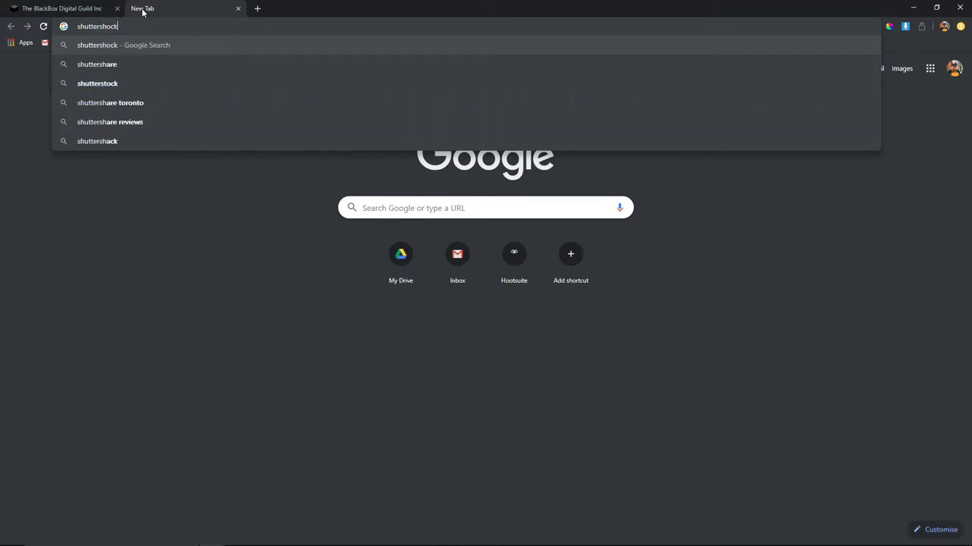
pyautogui.press('Return')
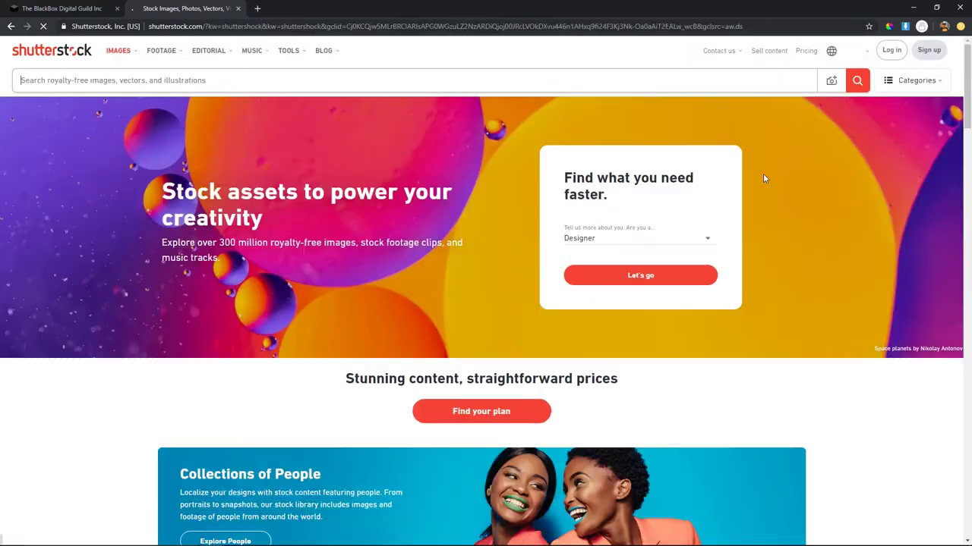
# - Search Shutterstock for 'biking' images, then switch back to the BlackBox clip edit form
pyautogui.click(111, 80)
pyautogui.write('biking')
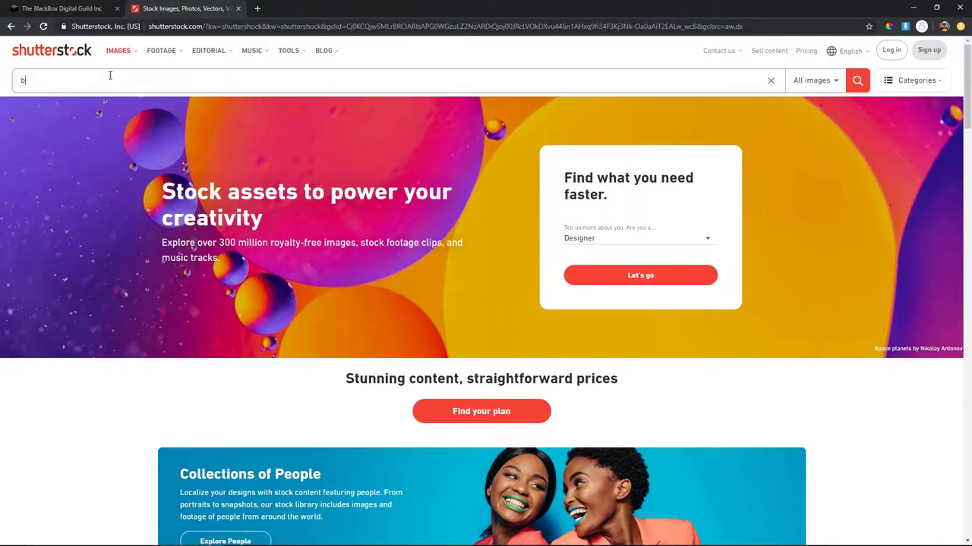
pyautogui.press('Return')
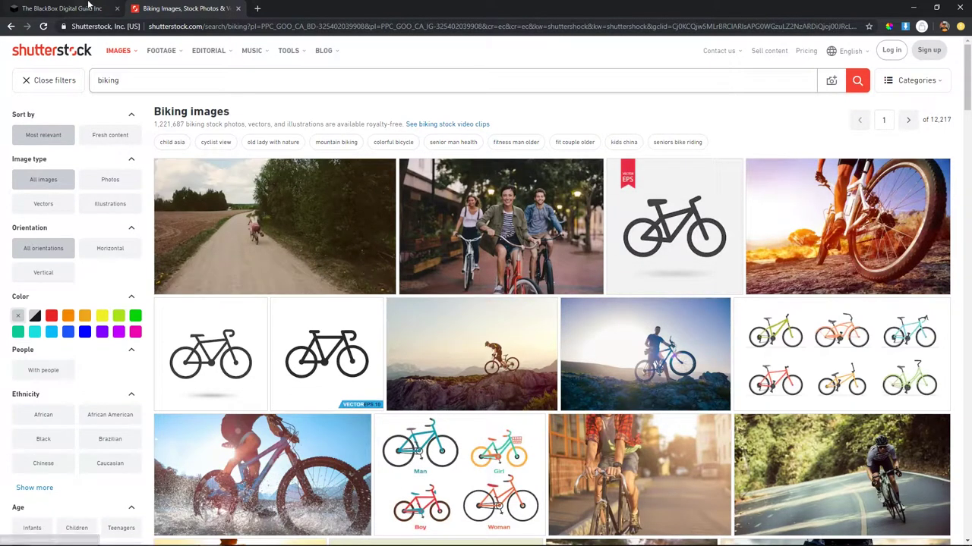
pyautogui.click(64, 8)
pyautogui.click(185, 207)
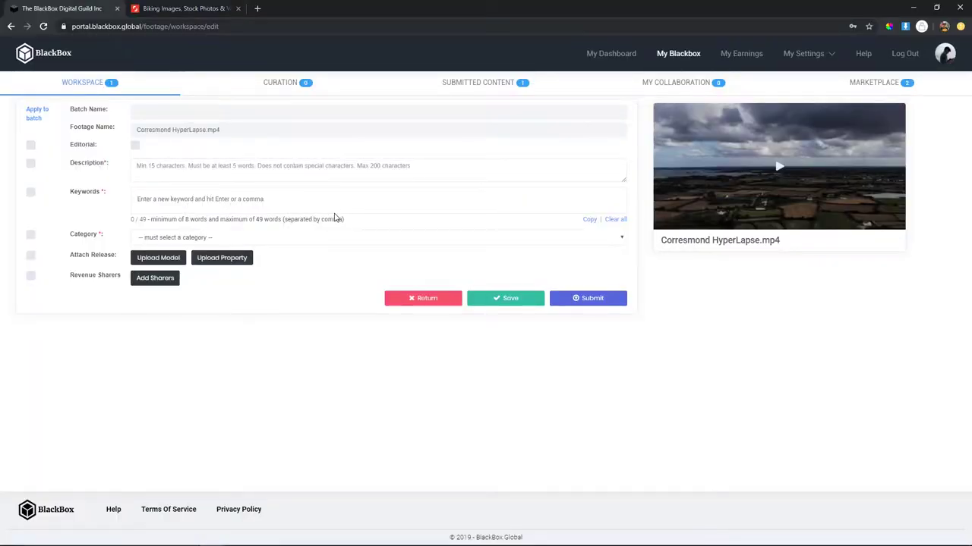
# - Open and dismiss the footage Category list without choosing, then go to Curation
pyautogui.click(334, 236)
pyautogui.press('Escape')
pyautogui.click(307, 87)
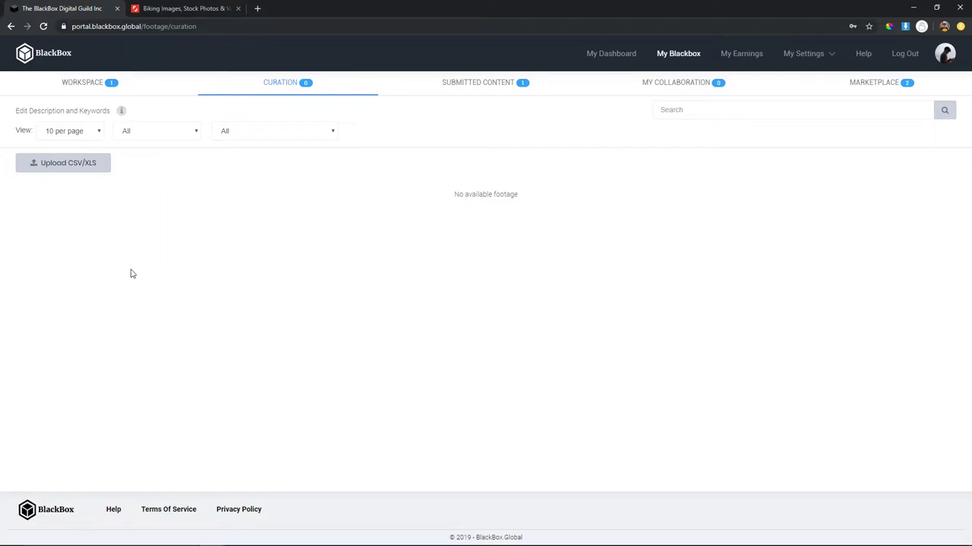
# - Move between the Submitted Content, Curation and Workspace sections
pyautogui.click(477, 82)
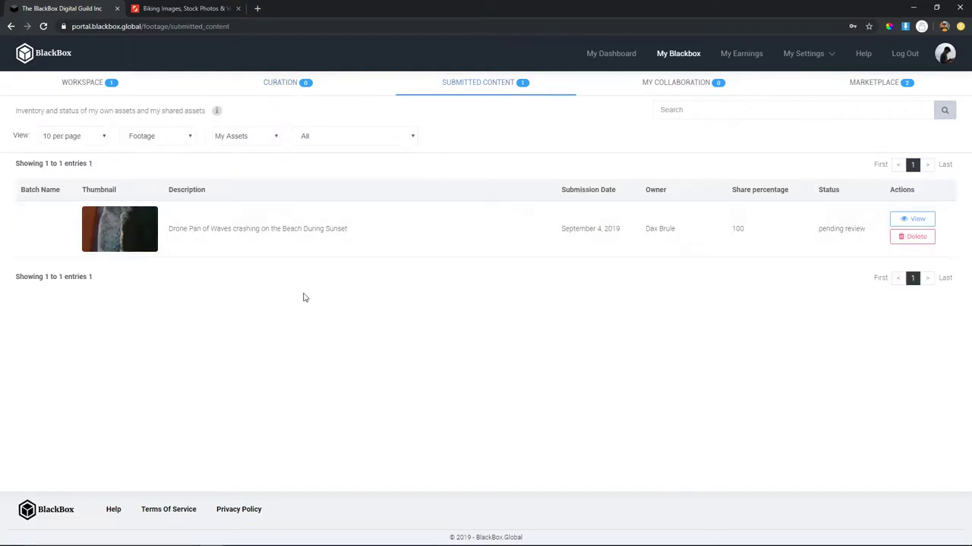
pyautogui.click(237, 97)
pyautogui.click(151, 95)
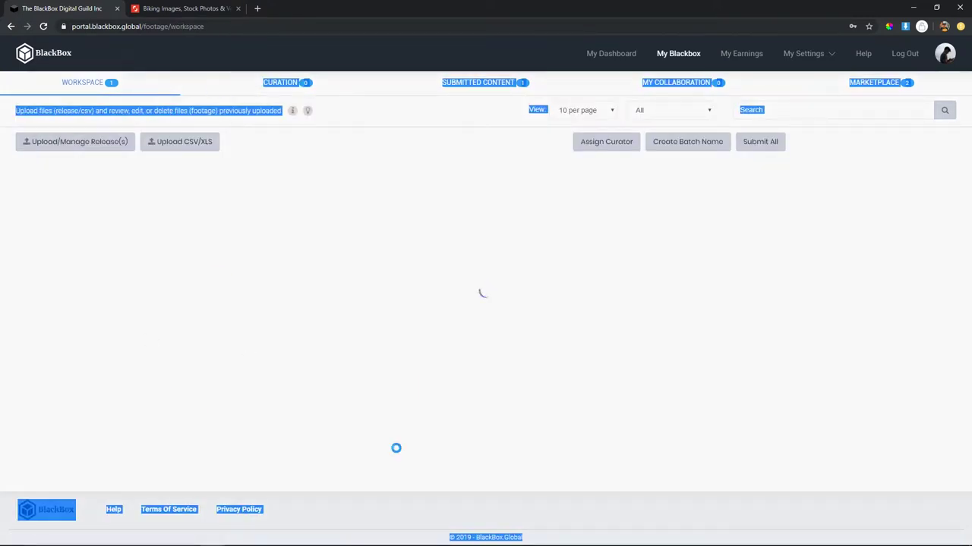
pyautogui.click(347, 341)
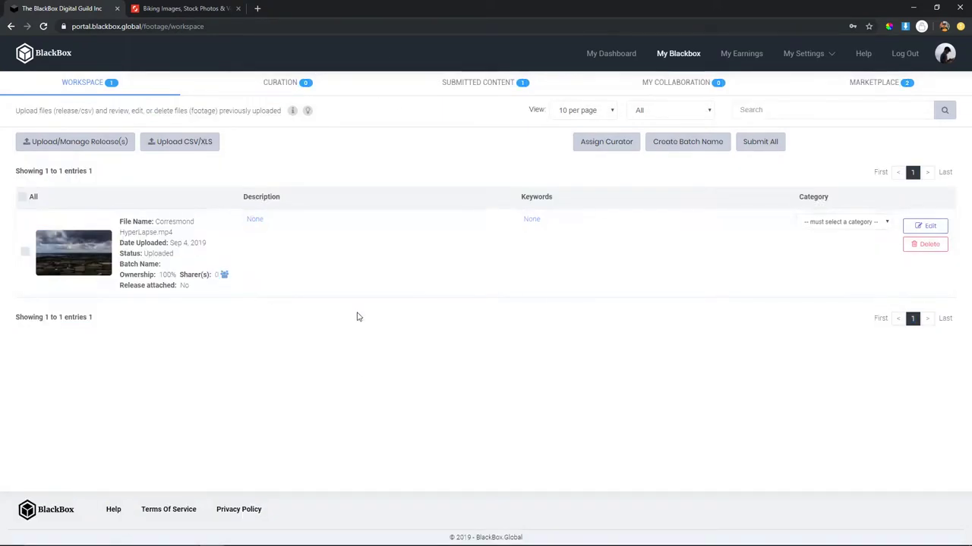
pyautogui.click(278, 89)
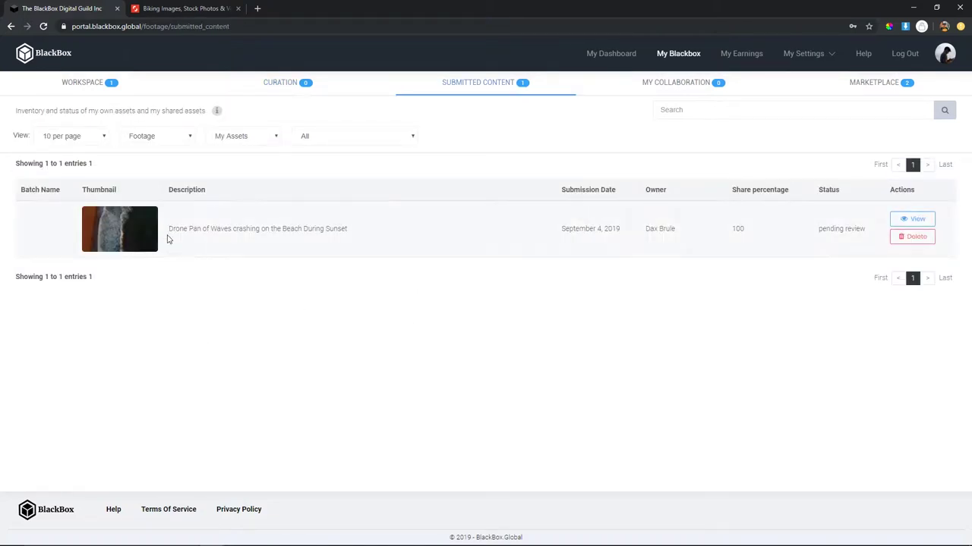
# - Preview the submitted beach drone clip twice from its thumbnail
pyautogui.click(132, 244)
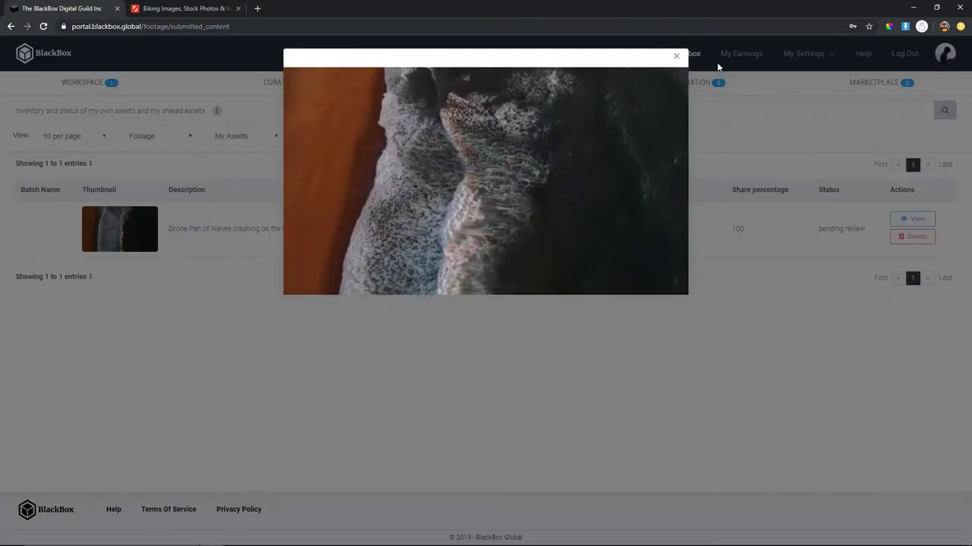
pyautogui.click(676, 56)
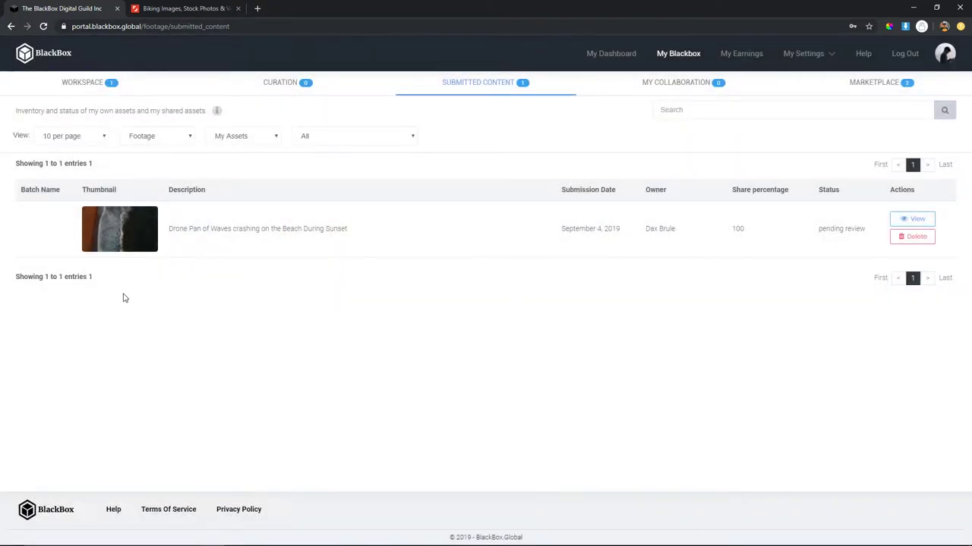
pyautogui.click(125, 230)
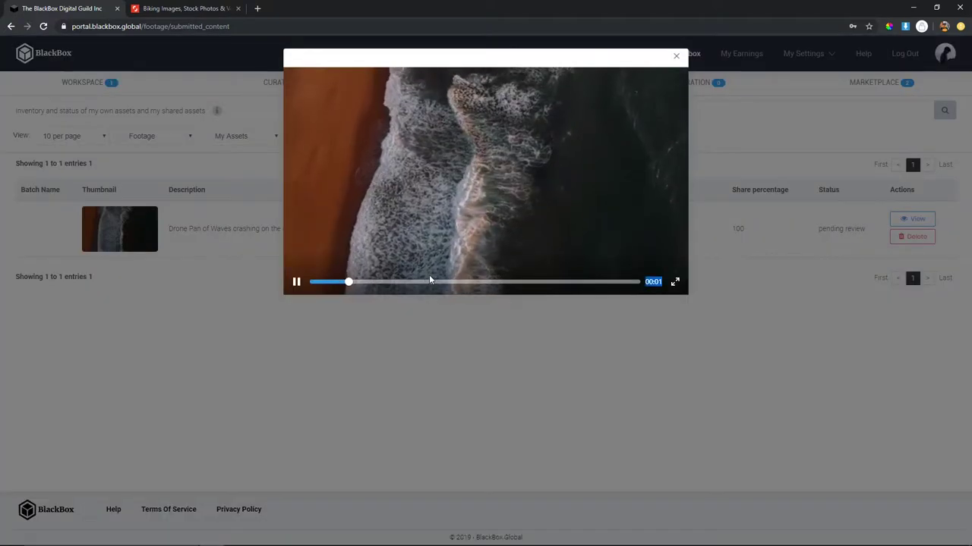
pyautogui.click(677, 56)
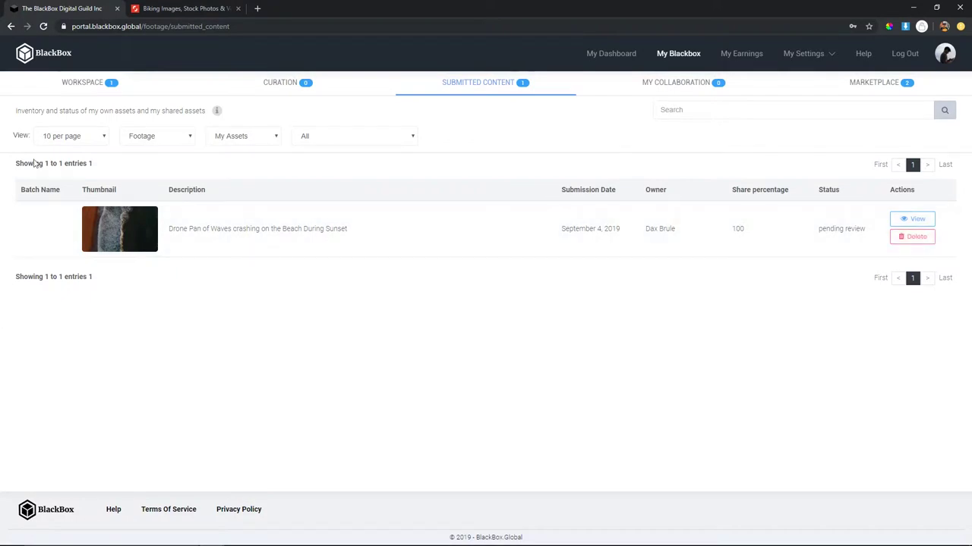
# - Return to Submitted Content and highlight the clip's pending review status
pyautogui.click(129, 83)
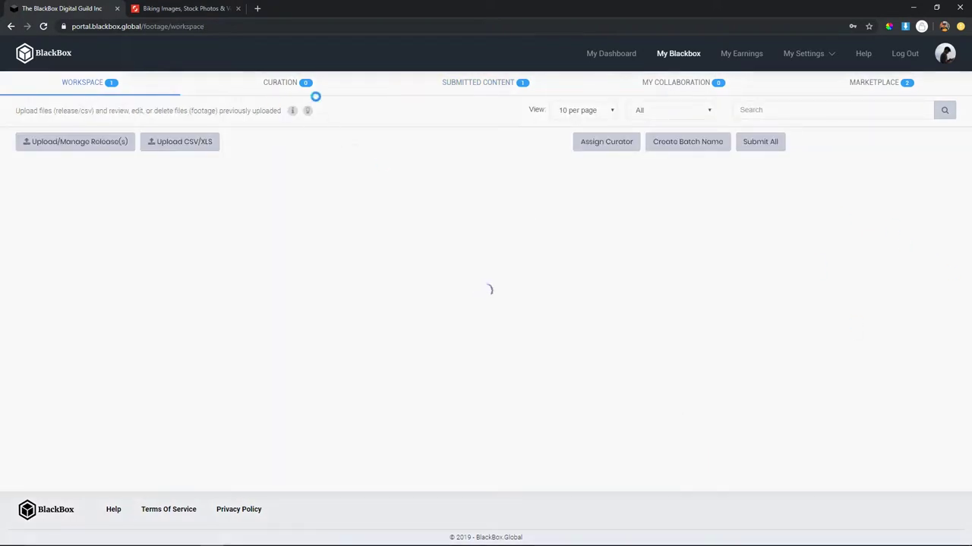
pyautogui.click(532, 85)
pyautogui.moveTo(813, 242); pyautogui.dragTo(782, 233)
pyautogui.click(870, 238)
pyautogui.click(809, 260)
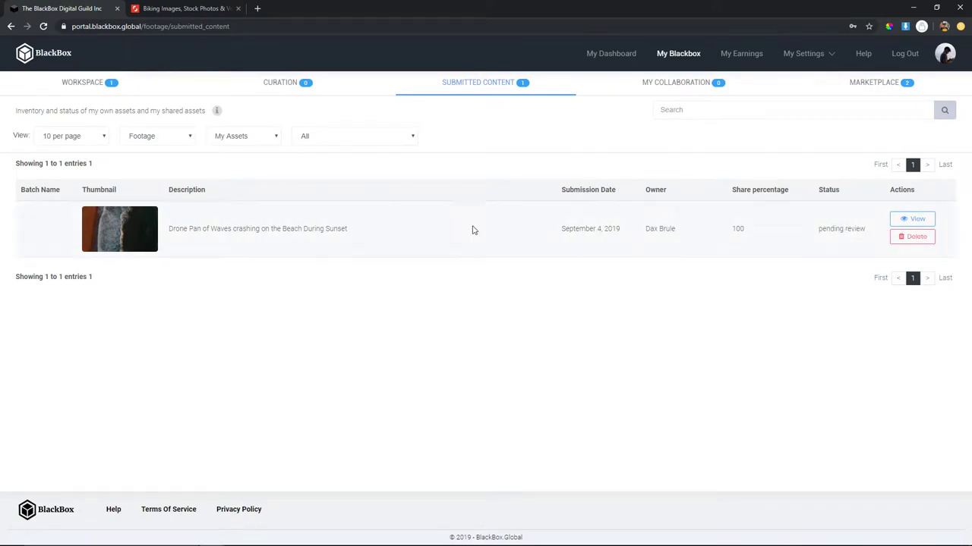
pyautogui.moveTo(816, 229); pyautogui.dragTo(873, 229)
pyautogui.click(803, 231)
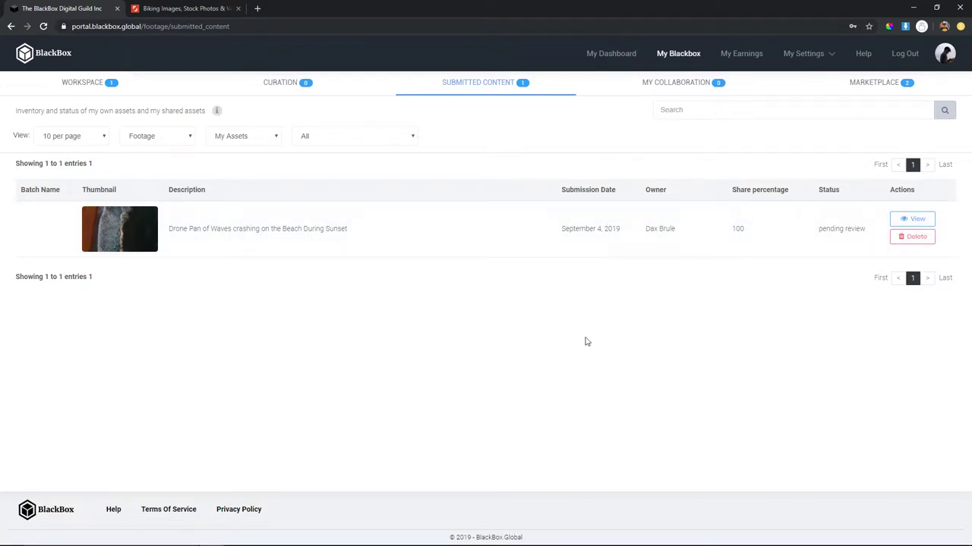
# - Highlight the row's owner and 100 share values, then open My Collaboration
pyautogui.moveTo(686, 226); pyautogui.dragTo(636, 229)
pyautogui.click(631, 239)
pyautogui.moveTo(748, 233); pyautogui.dragTo(770, 233)
pyautogui.click(726, 232)
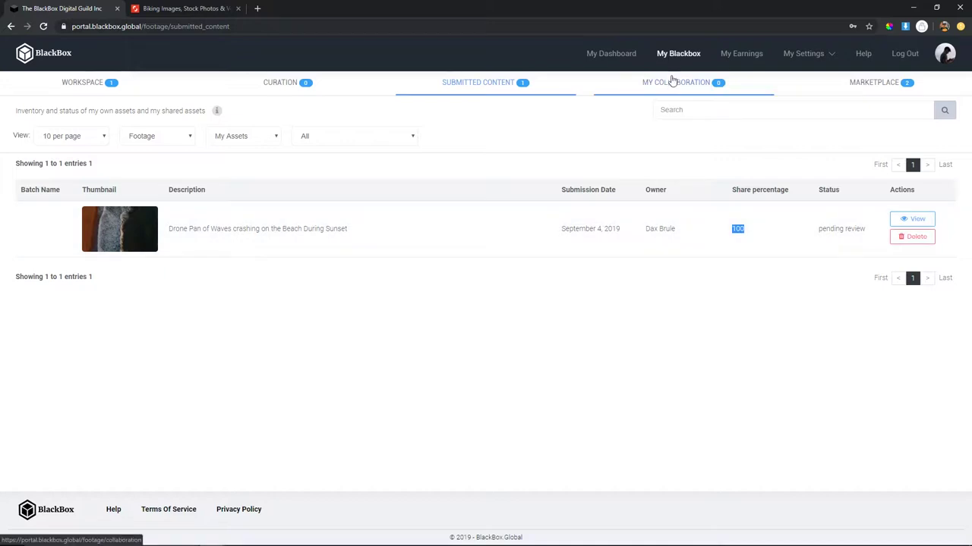
pyautogui.click(740, 237)
pyautogui.click(715, 232)
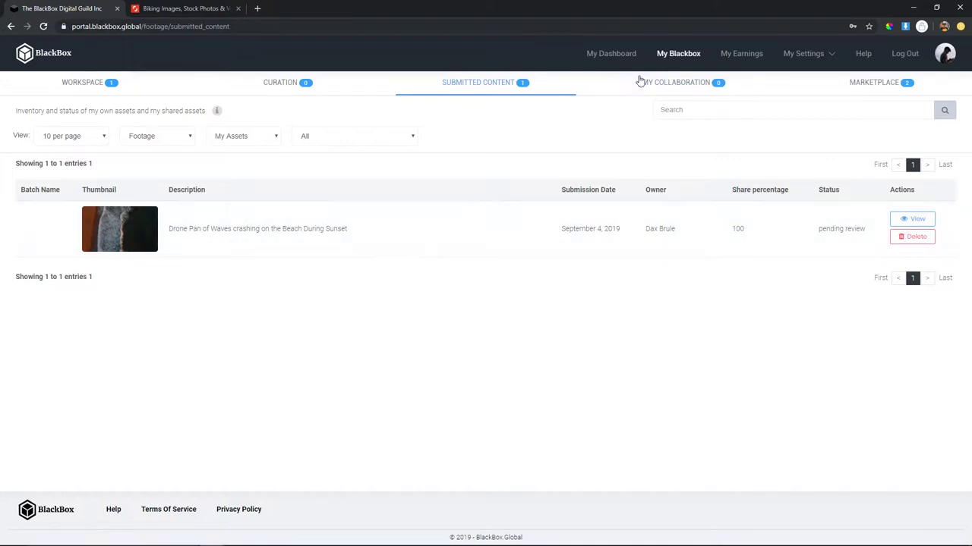
pyautogui.click(668, 84)
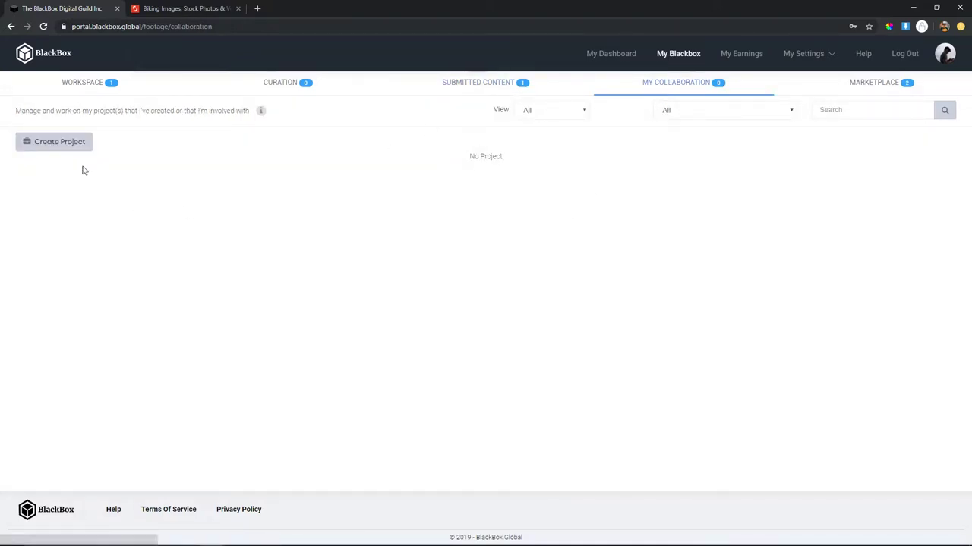
pyautogui.click(59, 141)
pyautogui.click(546, 61)
pyautogui.click(478, 82)
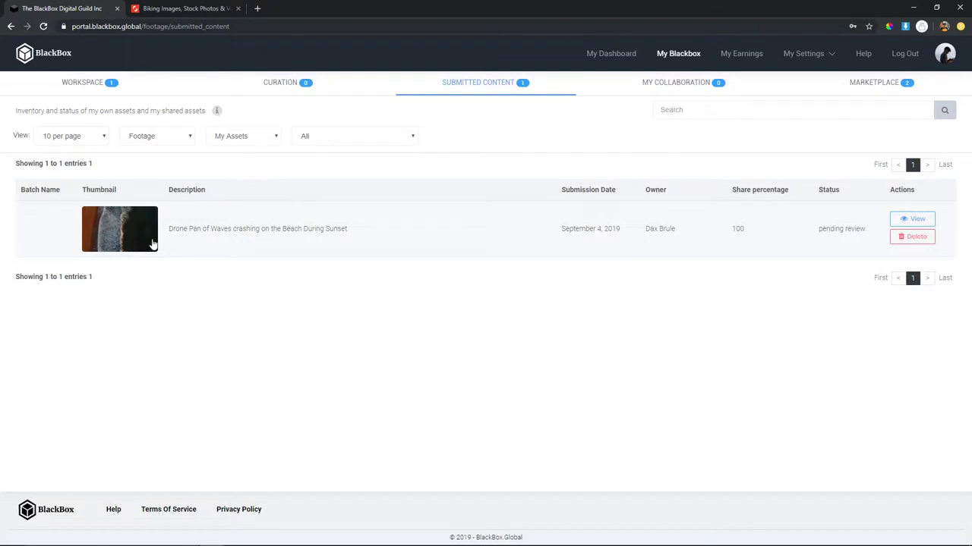
pyautogui.click(653, 82)
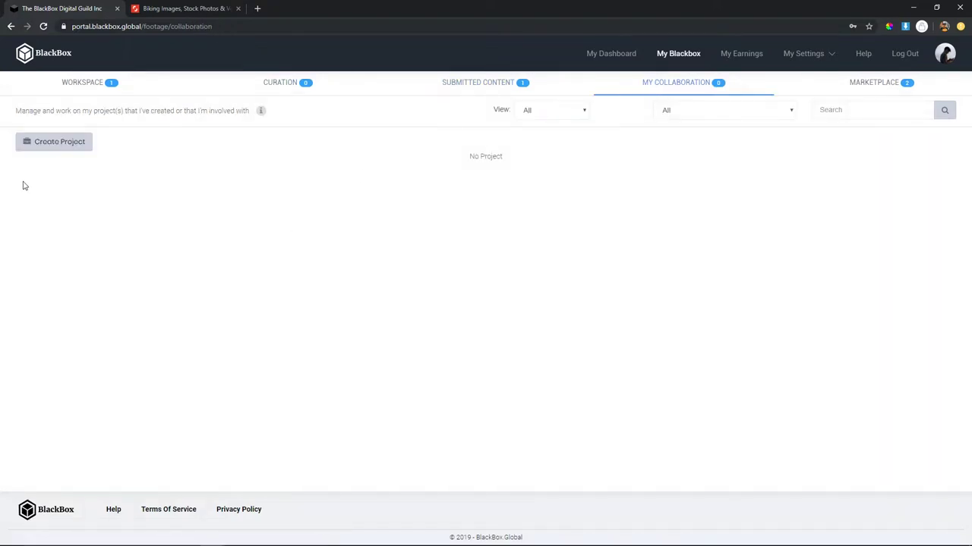
pyautogui.click(79, 149)
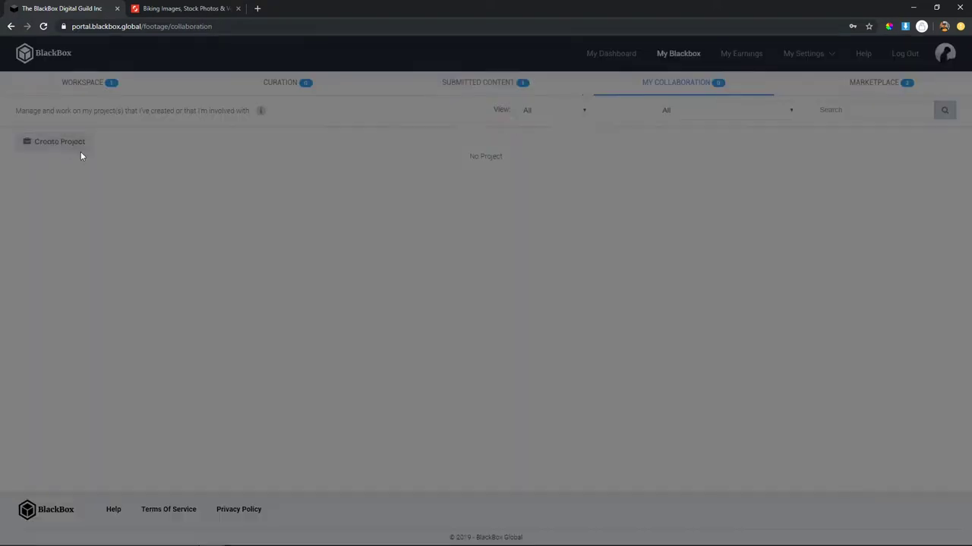
pyautogui.click(471, 111)
pyautogui.click(470, 119)
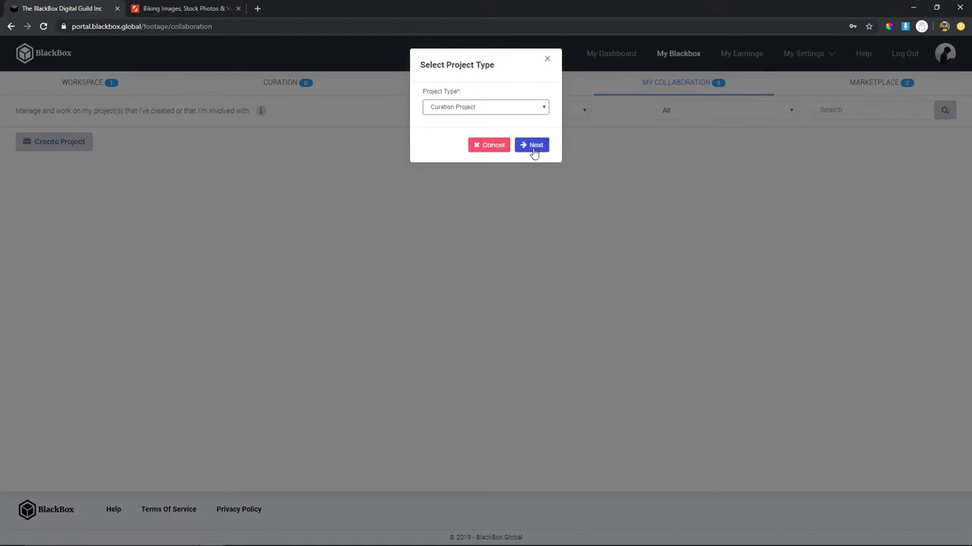
pyautogui.click(531, 146)
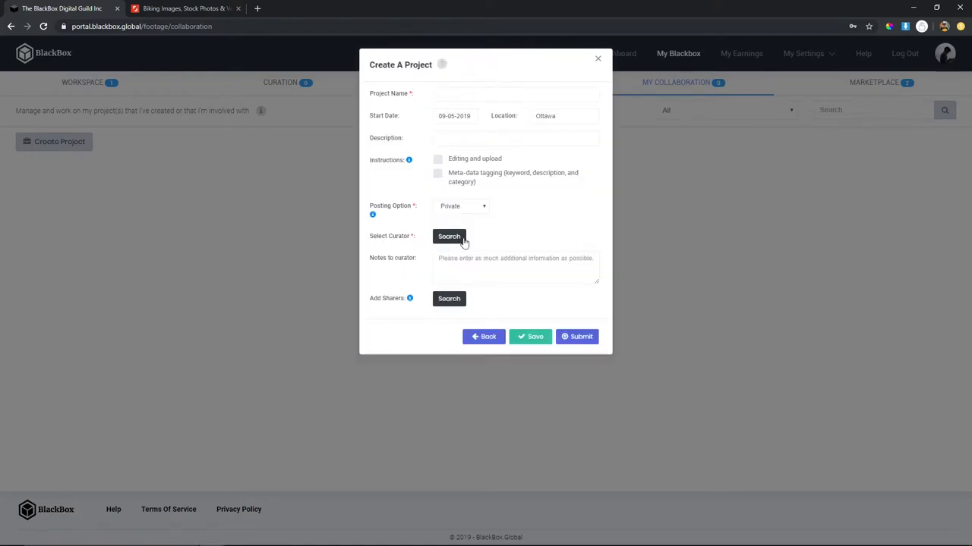
pyautogui.click(449, 246)
pyautogui.click(598, 60)
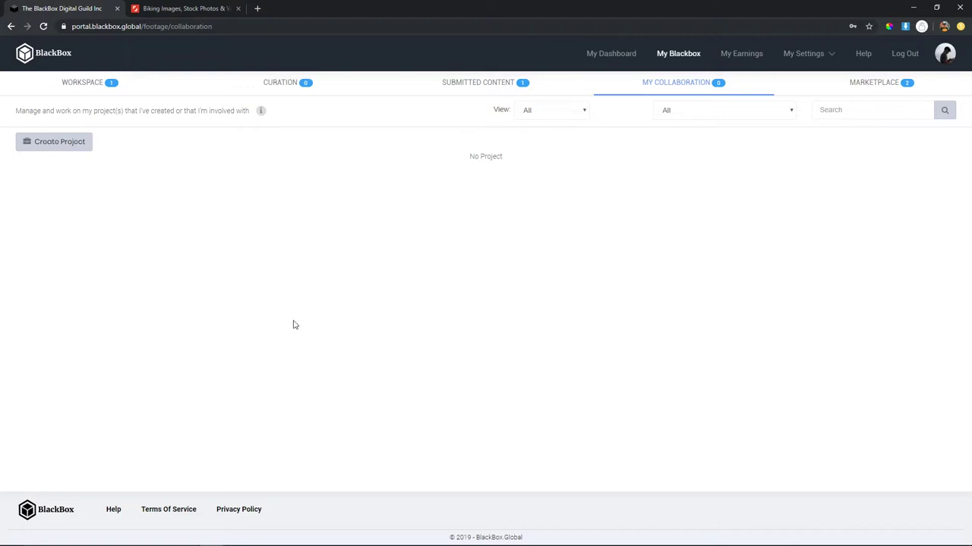
# - Open Submitted Content and inspect the drone clip's 100 share percentage
pyautogui.click(226, 82)
pyautogui.click(526, 85)
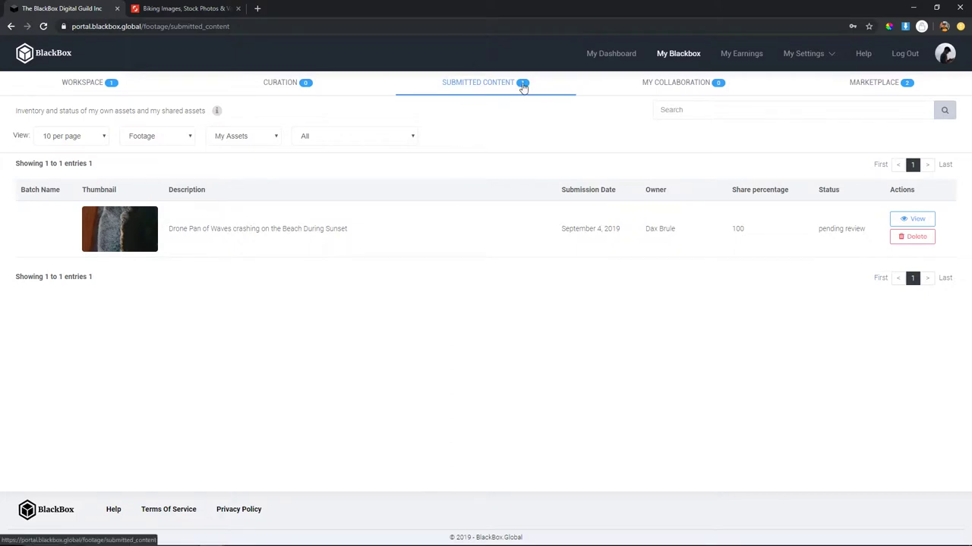
pyautogui.moveTo(759, 223); pyautogui.dragTo(727, 230)
pyautogui.click(756, 225)
pyautogui.click(736, 232)
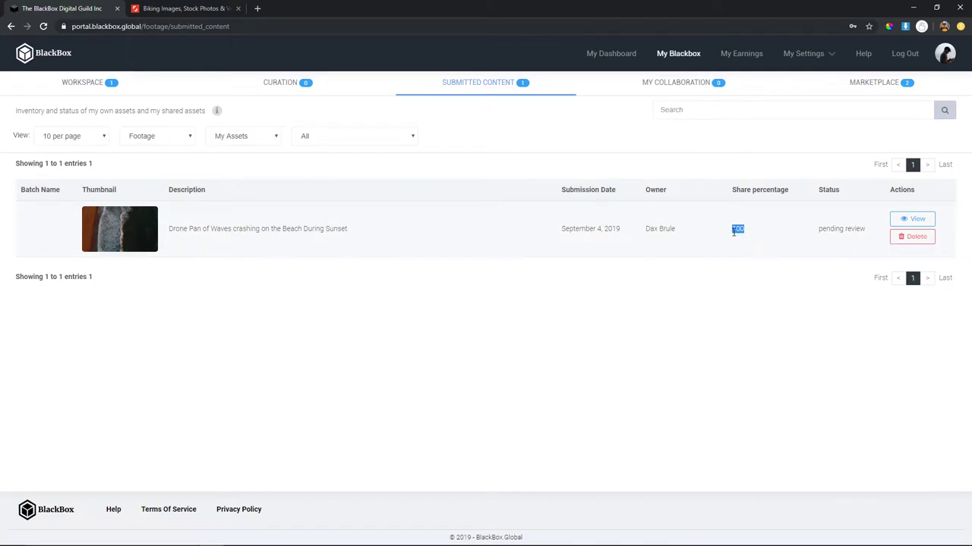
pyautogui.moveTo(757, 233); pyautogui.dragTo(717, 232)
pyautogui.click(740, 234)
pyautogui.click(752, 235)
pyautogui.click(759, 238)
pyautogui.click(717, 231)
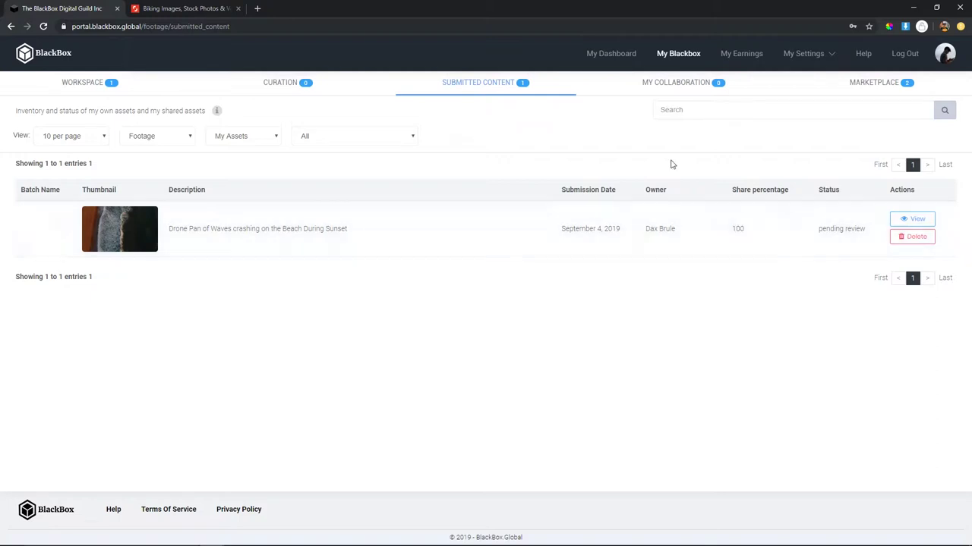
# - Check the collaboration projects, recheck the 100 share value, then view collaboration projects again
pyautogui.click(629, 85)
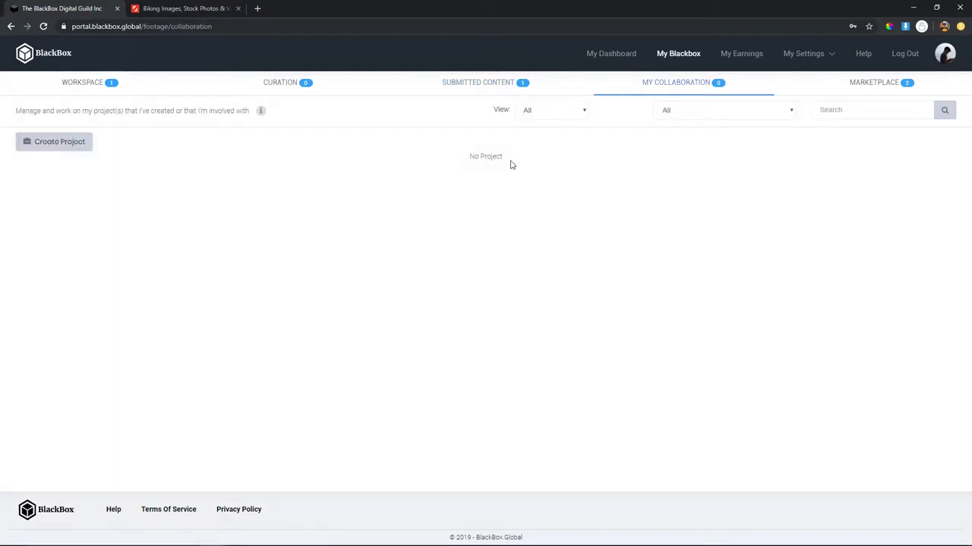
pyautogui.click(493, 87)
pyautogui.moveTo(751, 231); pyautogui.dragTo(687, 221)
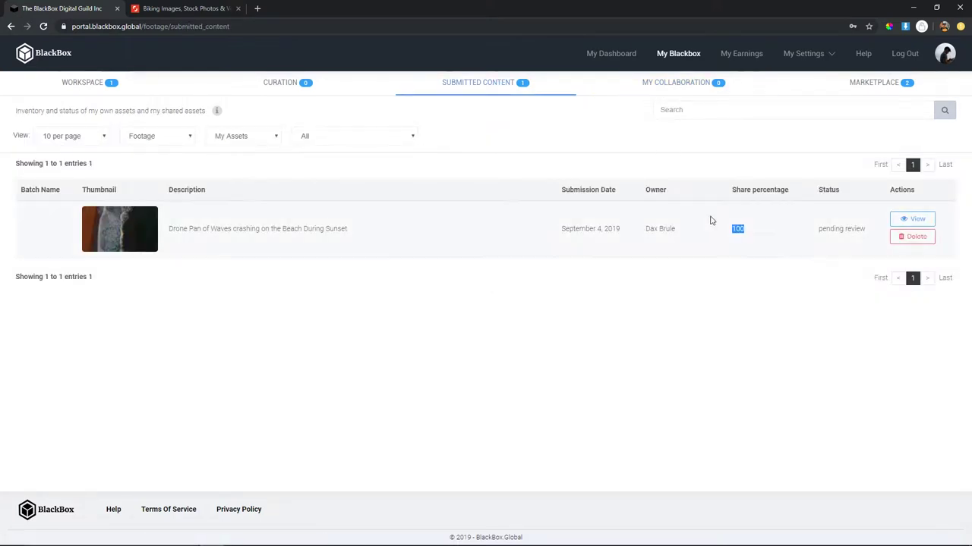
pyautogui.click(716, 244)
pyautogui.click(684, 84)
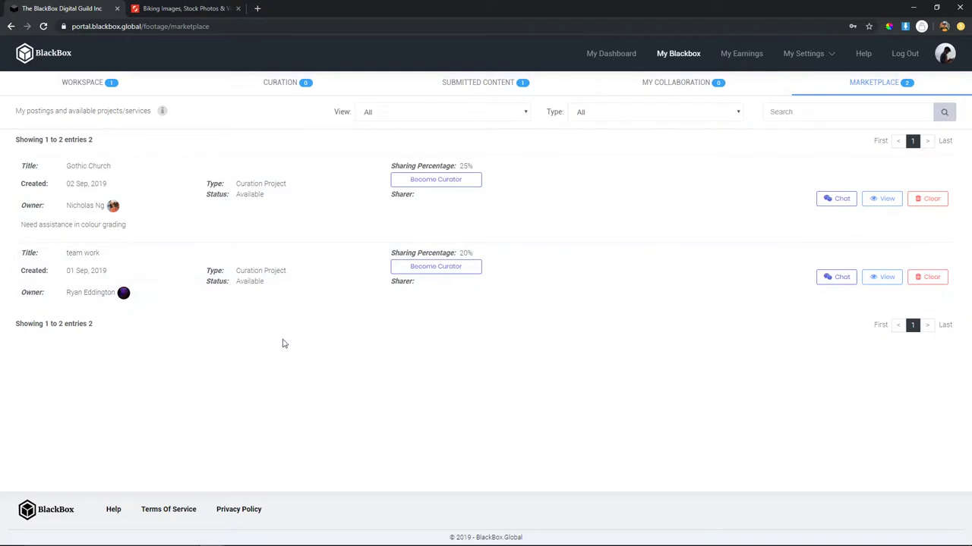
# - Read the Gothic Church (25%) and team work (20%) listings, selecting their description and status text
pyautogui.moveTo(139, 228); pyautogui.dragTo(129, 230)
pyautogui.click(129, 230)
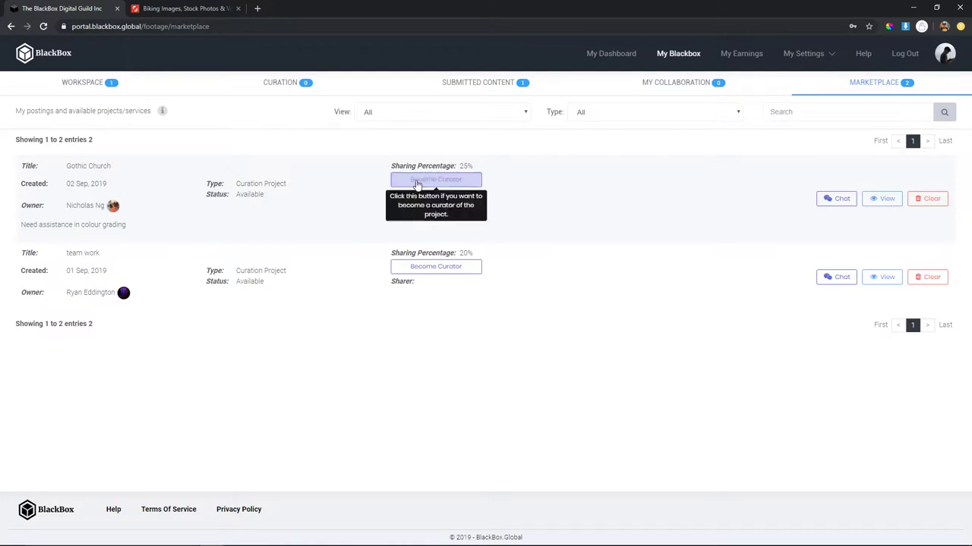
pyautogui.moveTo(248, 205); pyautogui.dragTo(65, 205)
pyautogui.click(397, 212)
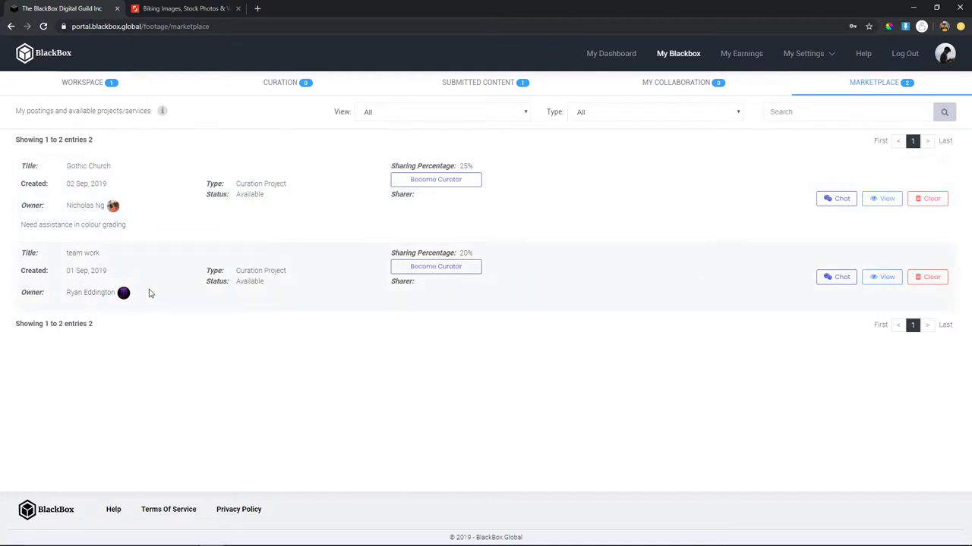
pyautogui.moveTo(270, 287); pyautogui.dragTo(241, 268)
pyautogui.click(242, 269)
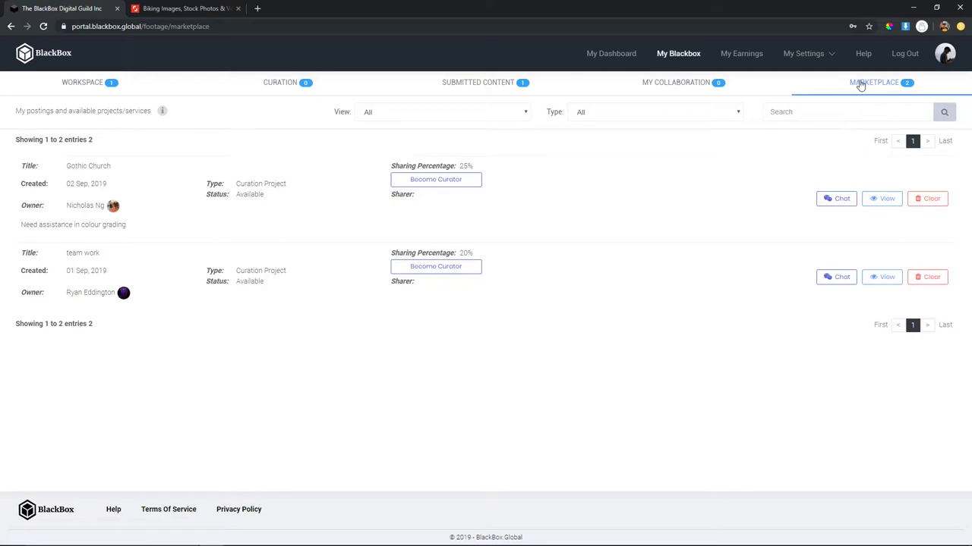
# - Review My Earnings, the Total Earnings Report and Payment History, all empty
pyautogui.click(734, 55)
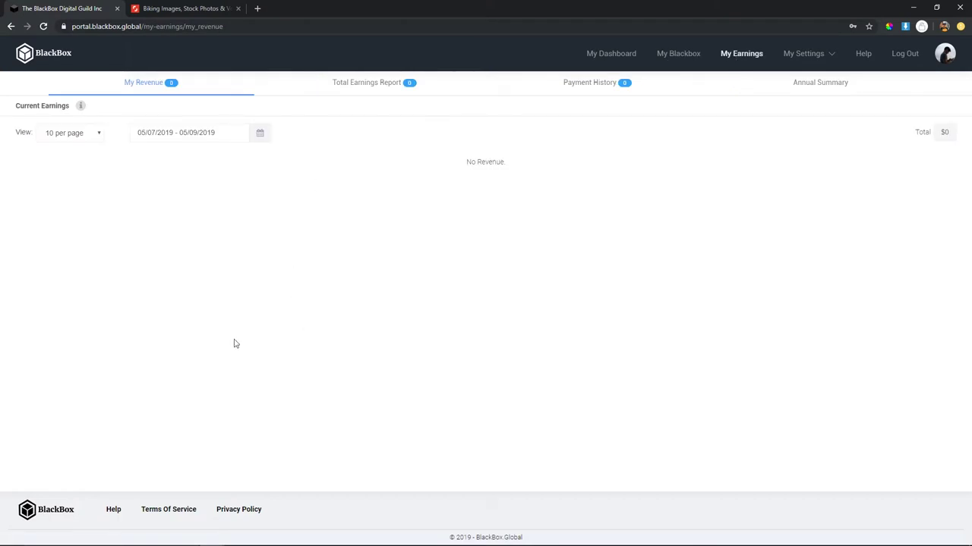
pyautogui.click(432, 91)
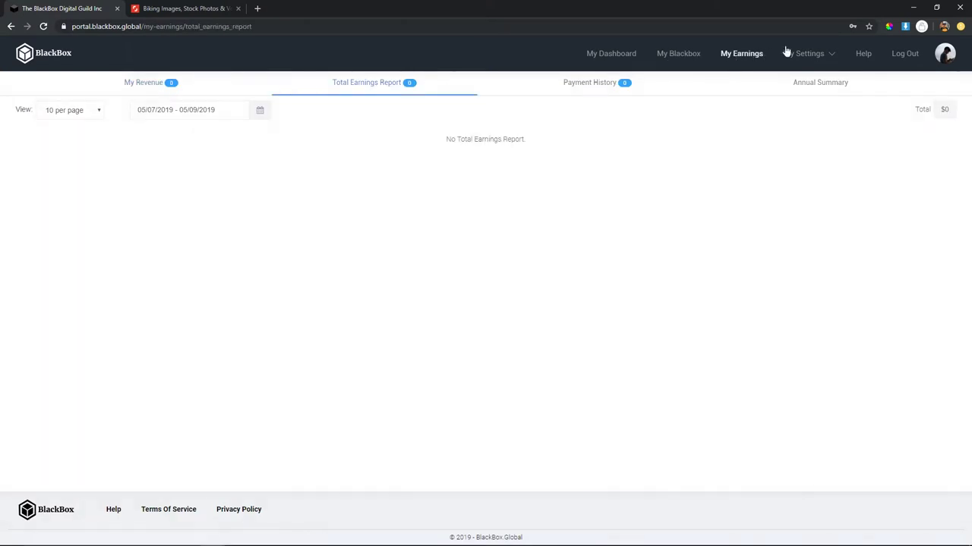
pyautogui.click(614, 85)
# - Look through the account Profile settings and the Change Avatar section
pyautogui.click(785, 85)
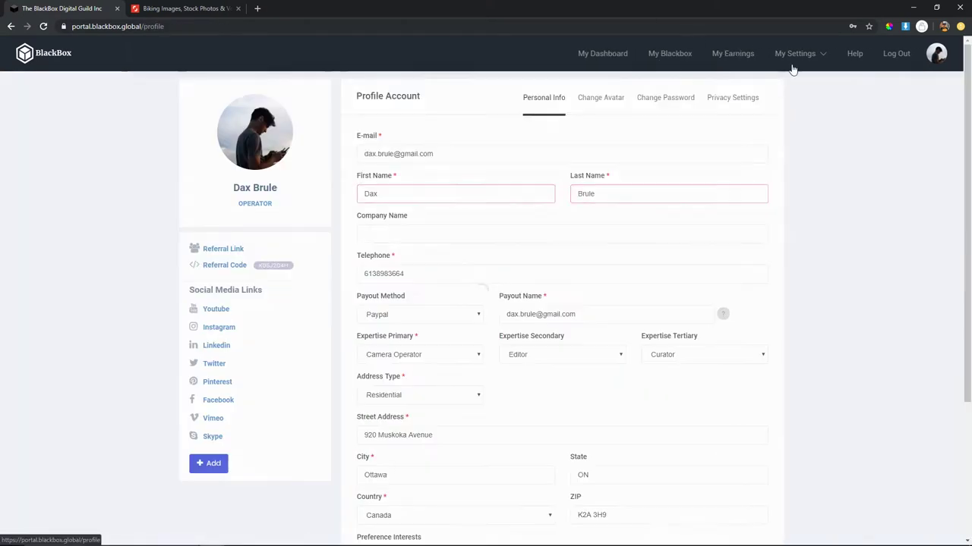
pyautogui.scroll(-2, 654, 286)
pyautogui.scroll(2, 319, 263)
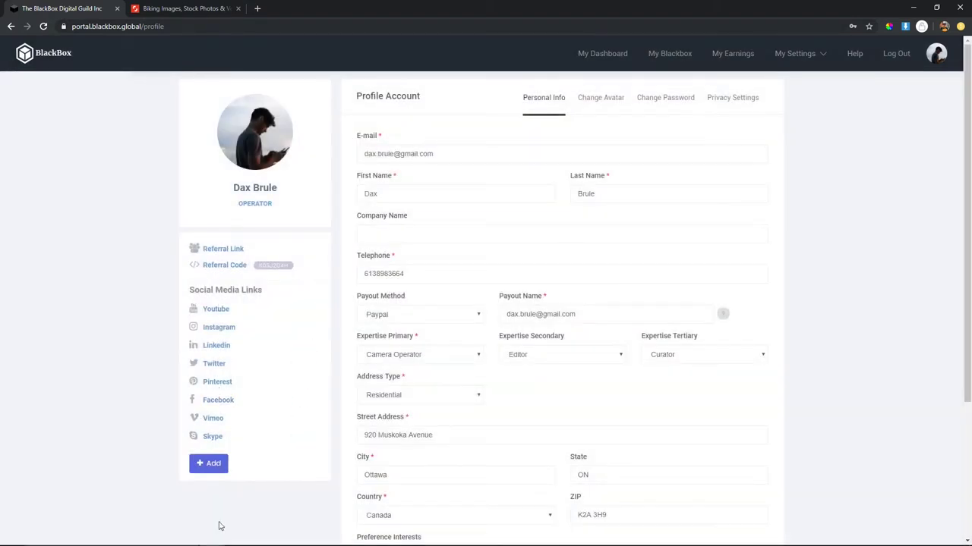
pyautogui.click(611, 103)
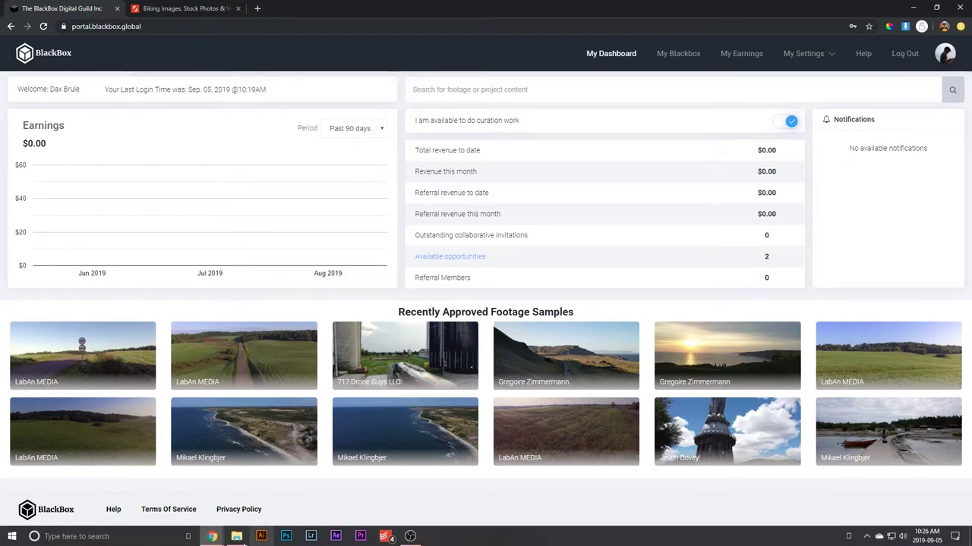
# - Return to the portal and open the My Blackbox footage workspace
pyautogui.click(237, 537)
pyautogui.click(250, 499)
pyautogui.click(687, 55)
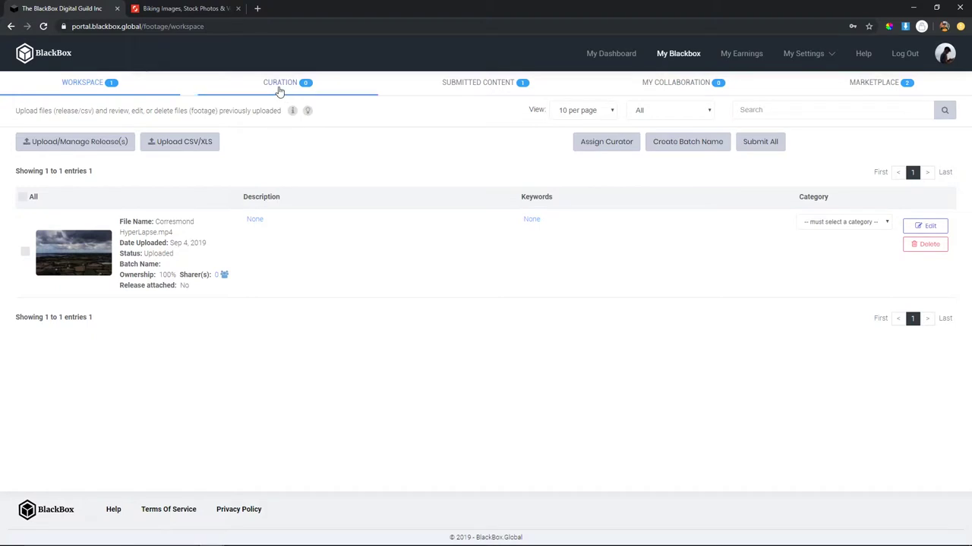
# - Launch FileZilla from the Windows search and maximize its window
pyautogui.press('super')
pyautogui.click(88, 325)
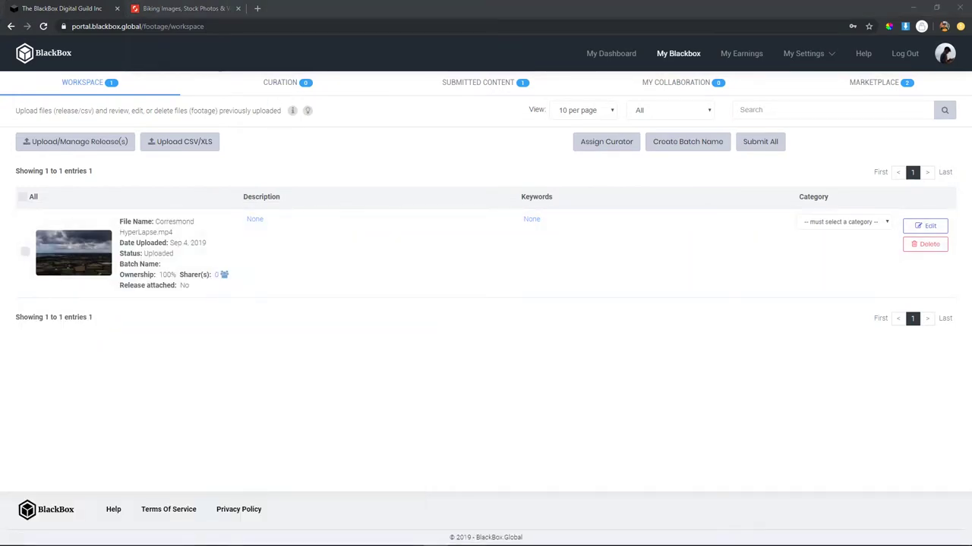
pyautogui.click(651, 106)
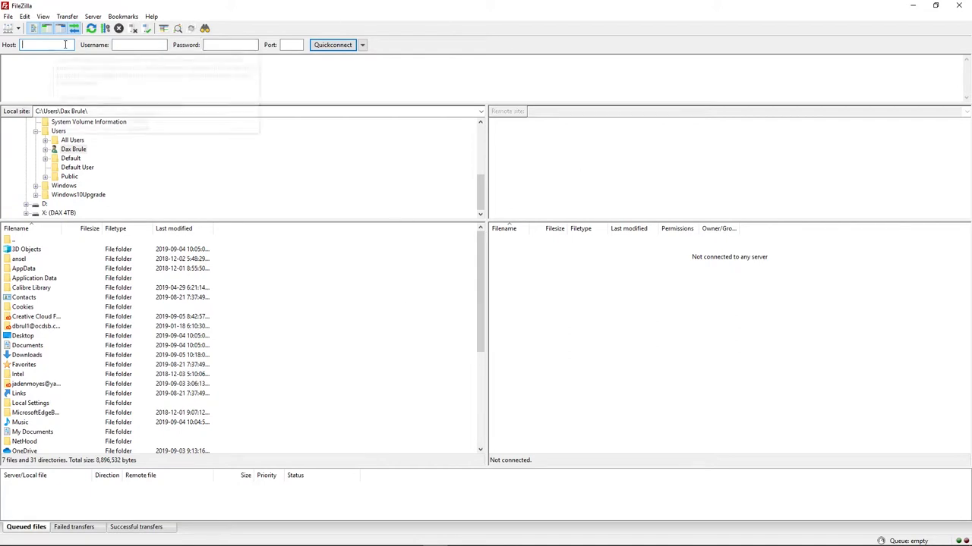
# - Connect FileZilla to portal.blackbox.global using the account's e-mail username and password
pyautogui.click(935, 5)
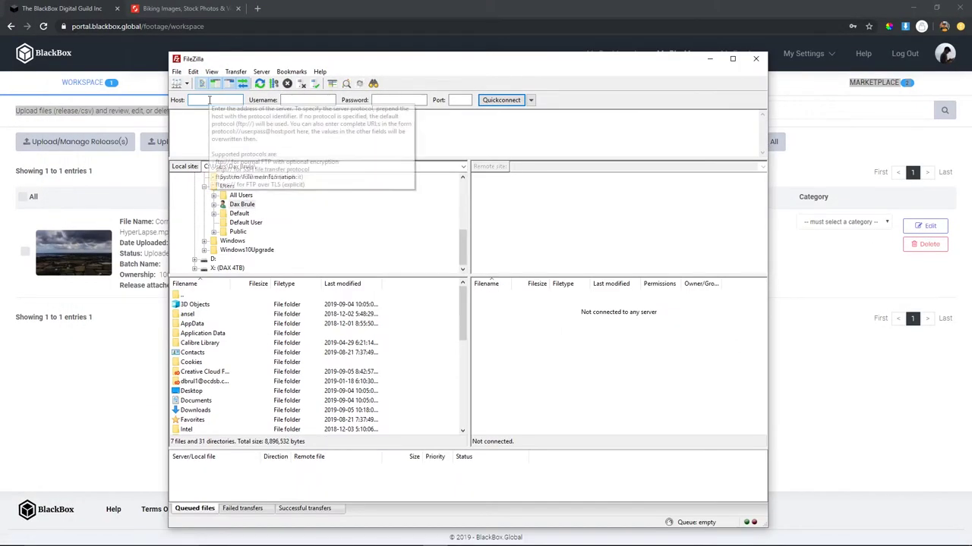
pyautogui.moveTo(235, 68); pyautogui.dragTo(371, 51)
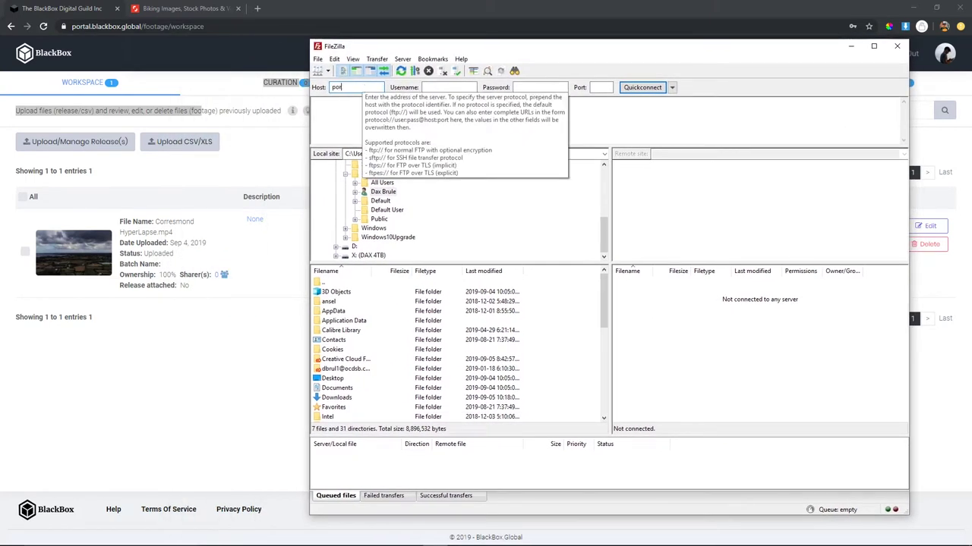
pyautogui.write('kbox.global')
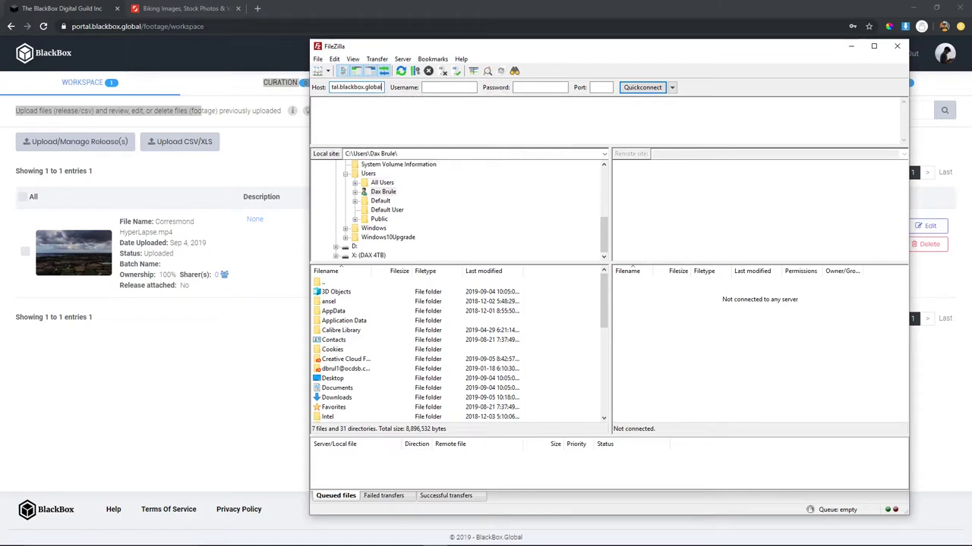
pyautogui.press('Tab')
pyautogui.press('Tab')
pyautogui.write('••••••••')
pyautogui.click(635, 87)
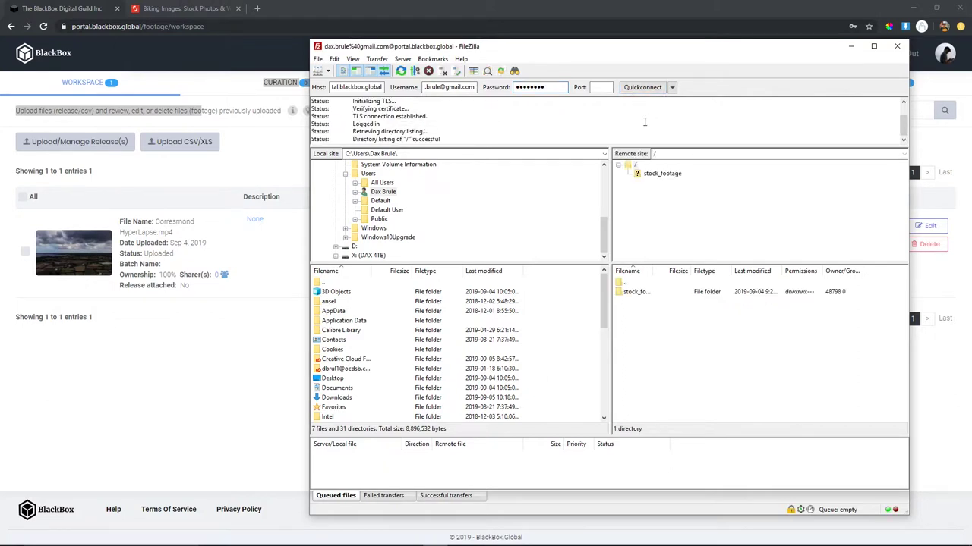
# - Open the remote stock_footage folder, find it empty, and close FileZilla
pyautogui.click(648, 295)
pyautogui.click(644, 338)
pyautogui.click(651, 283)
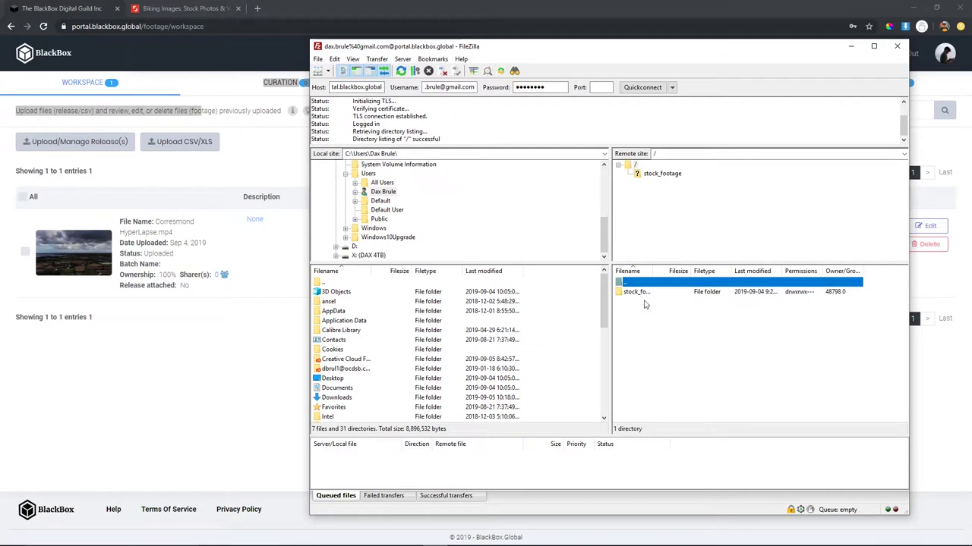
pyautogui.doubleClick(646, 294)
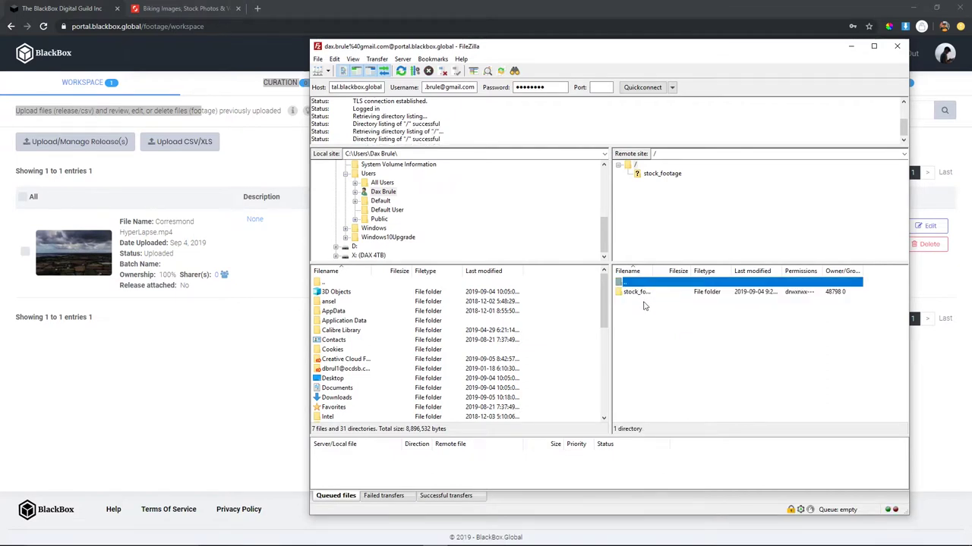
pyautogui.doubleClick(647, 293)
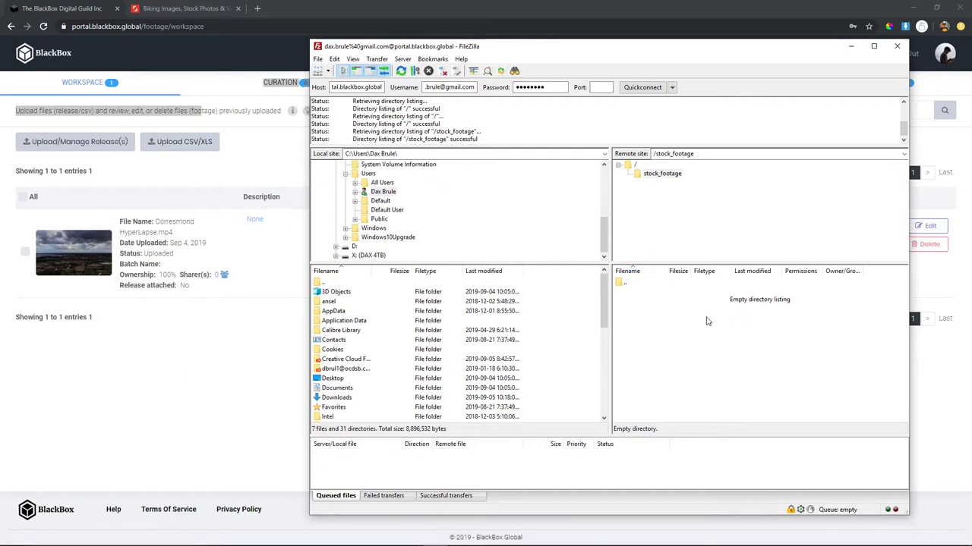
pyautogui.click(897, 46)
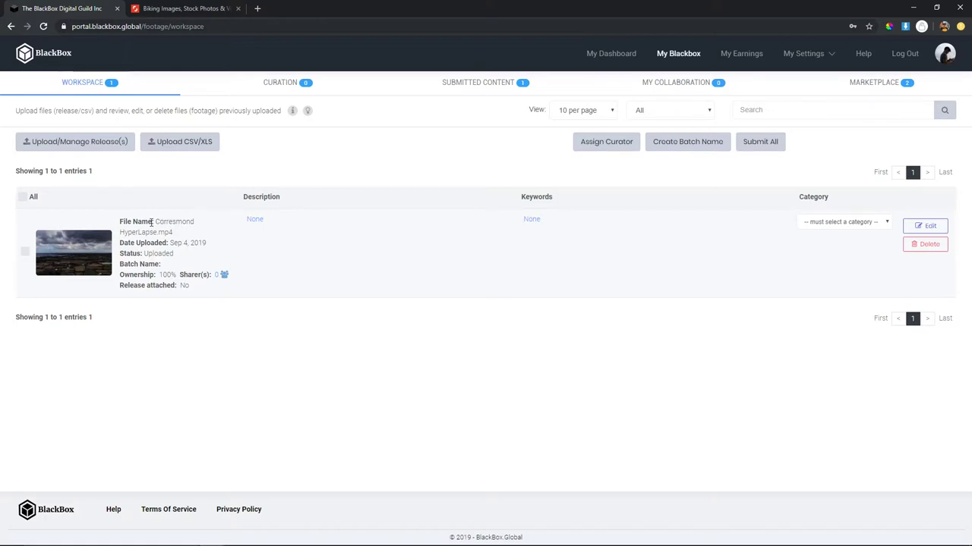
pyautogui.moveTo(207, 243); pyautogui.dragTo(114, 278)
pyautogui.click(190, 260)
pyautogui.click(180, 270)
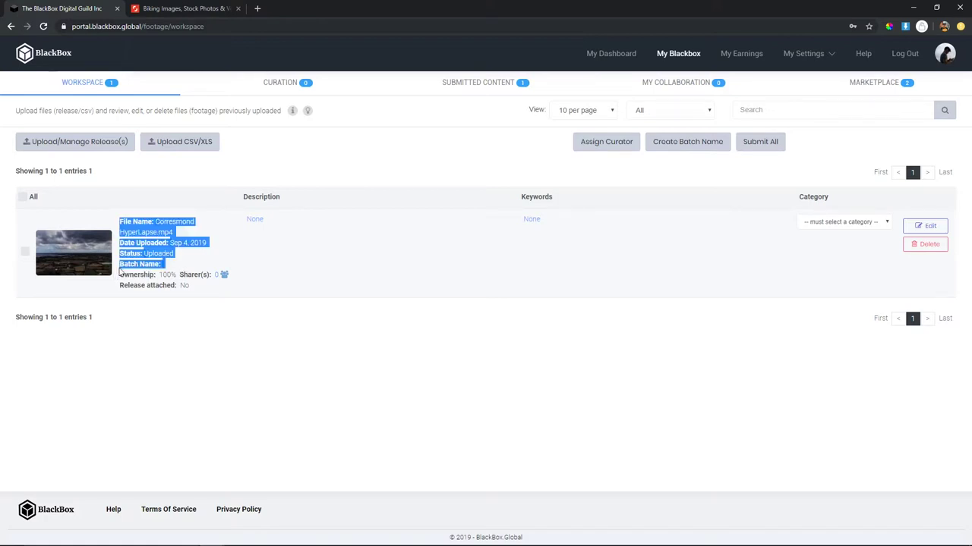
pyautogui.click(165, 267)
pyautogui.moveTo(162, 274); pyautogui.dragTo(245, 278)
pyautogui.click(191, 291)
pyautogui.tripleClick(123, 298)
pyautogui.click(124, 298)
pyautogui.click(924, 226)
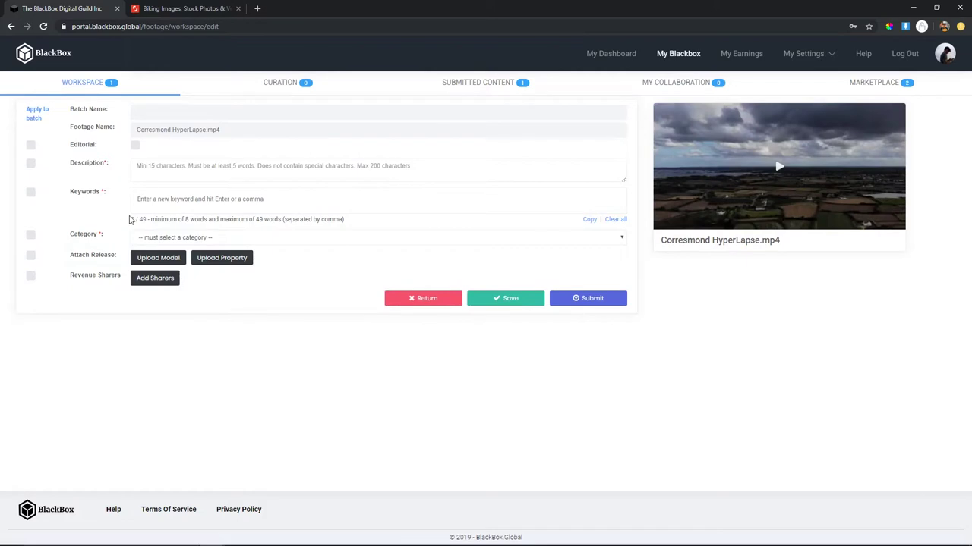
pyautogui.click(83, 84)
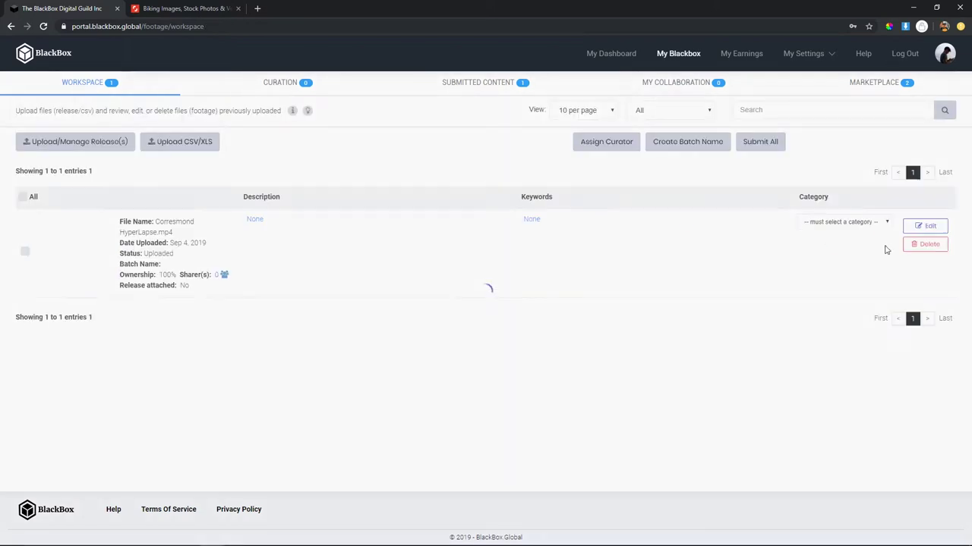
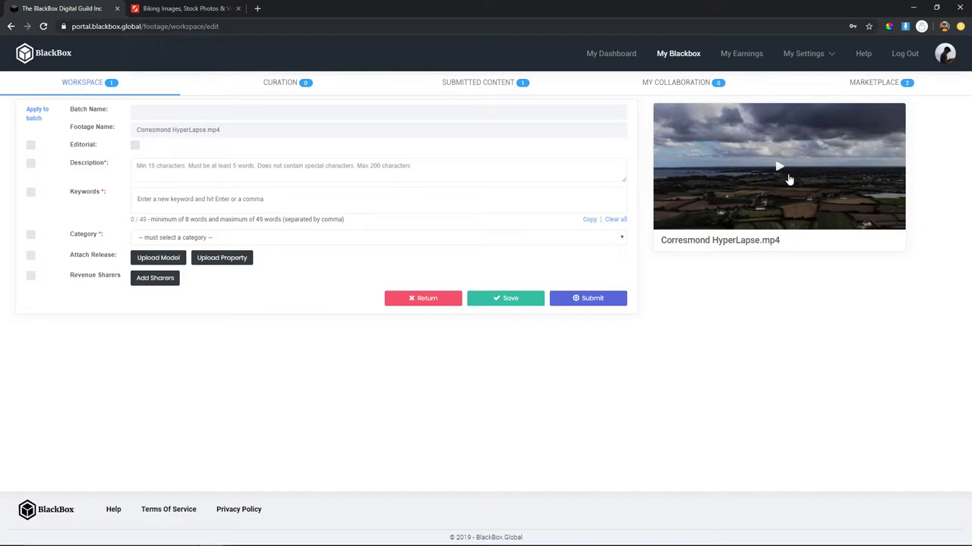
pyautogui.click(120, 86)
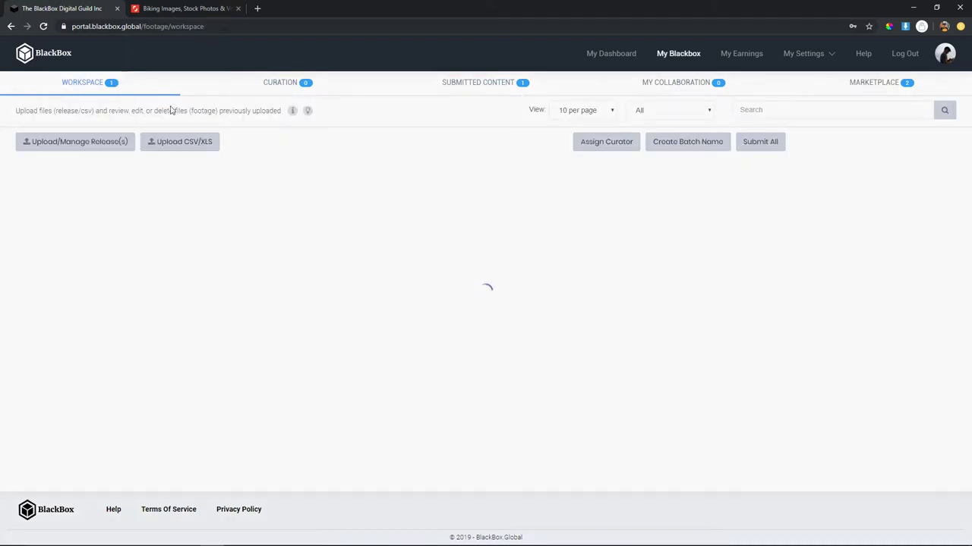
pyautogui.click(105, 147)
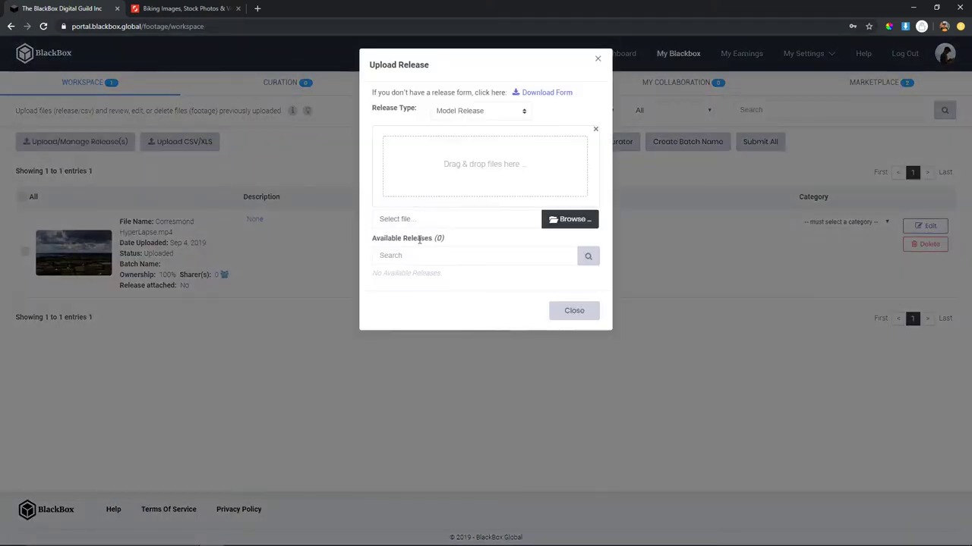
pyautogui.click(477, 113)
pyautogui.click(476, 135)
pyautogui.click(101, 146)
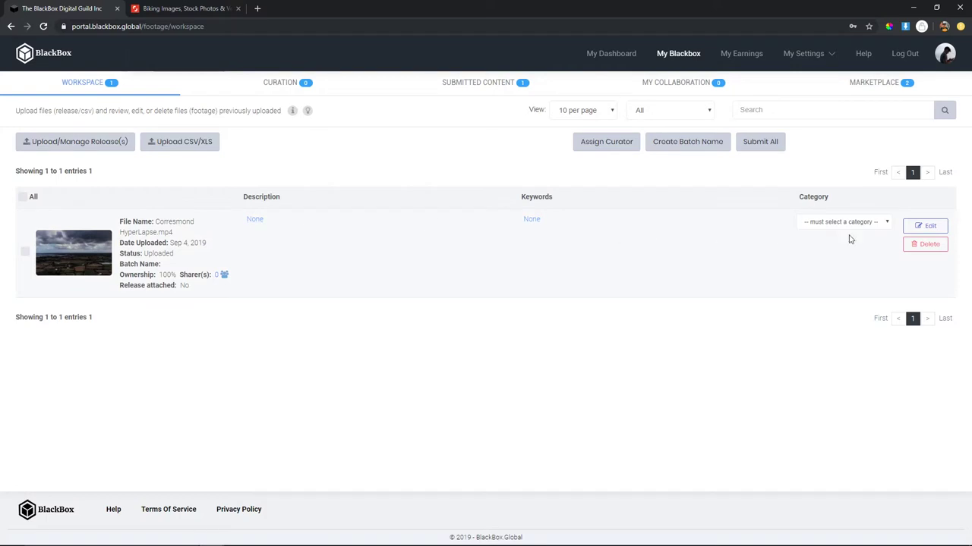
pyautogui.click(929, 227)
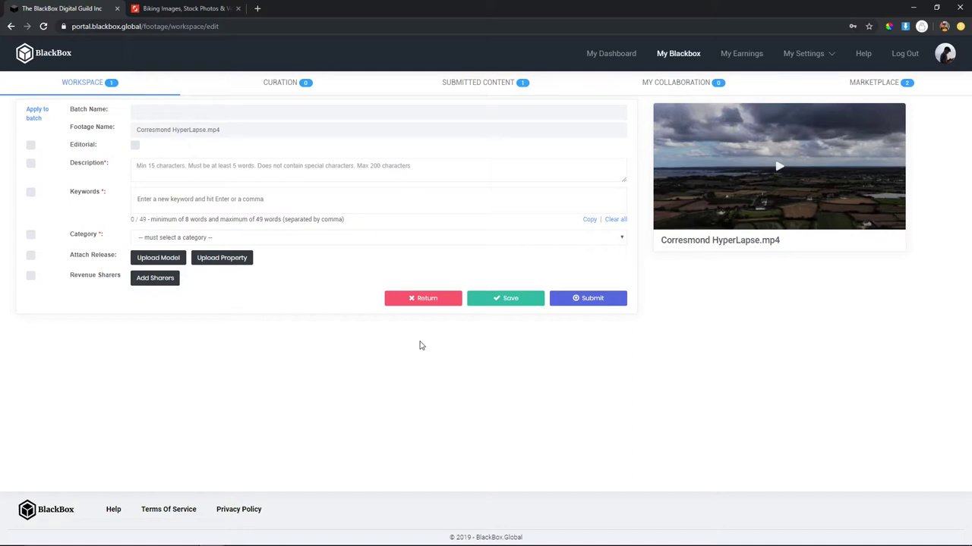
pyautogui.click(135, 146)
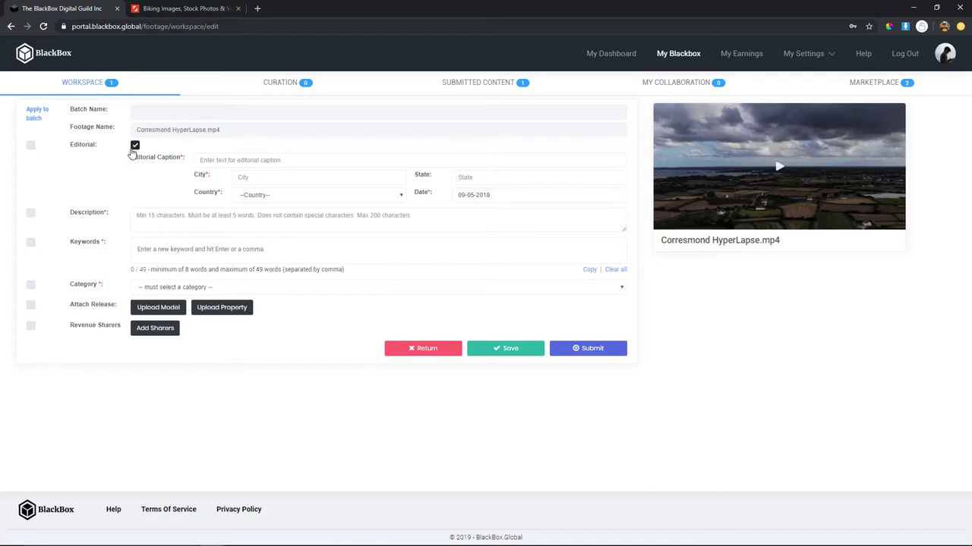
pyautogui.click(134, 148)
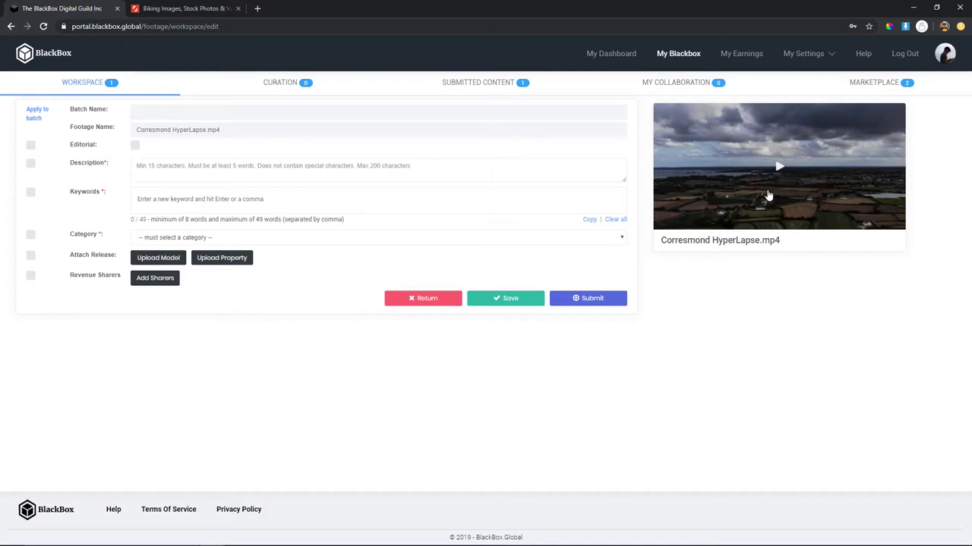
# - Preview the clip and enter the description 'Drone Time lapse of Clouds and Fields in Prairies'
pyautogui.click(779, 176)
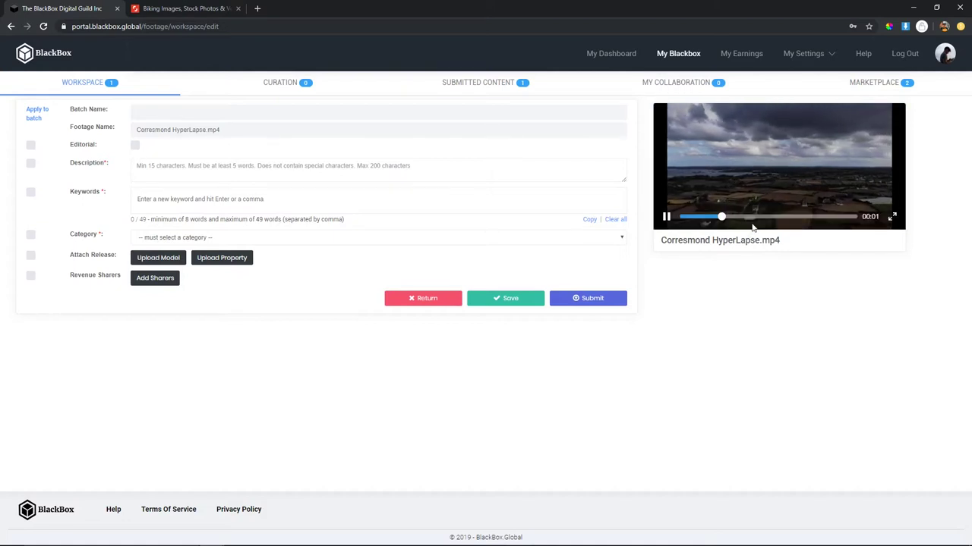
pyautogui.click(161, 171)
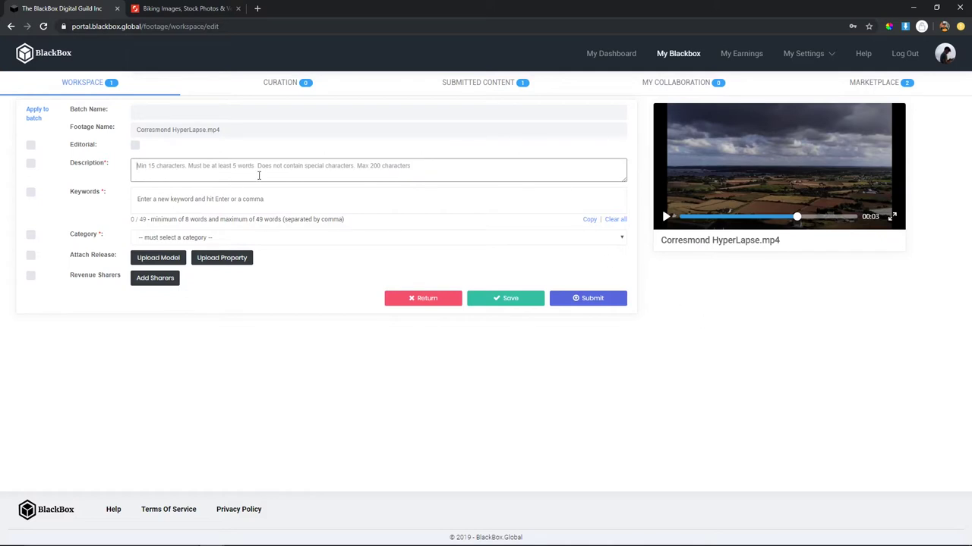
pyautogui.write('Drone T')
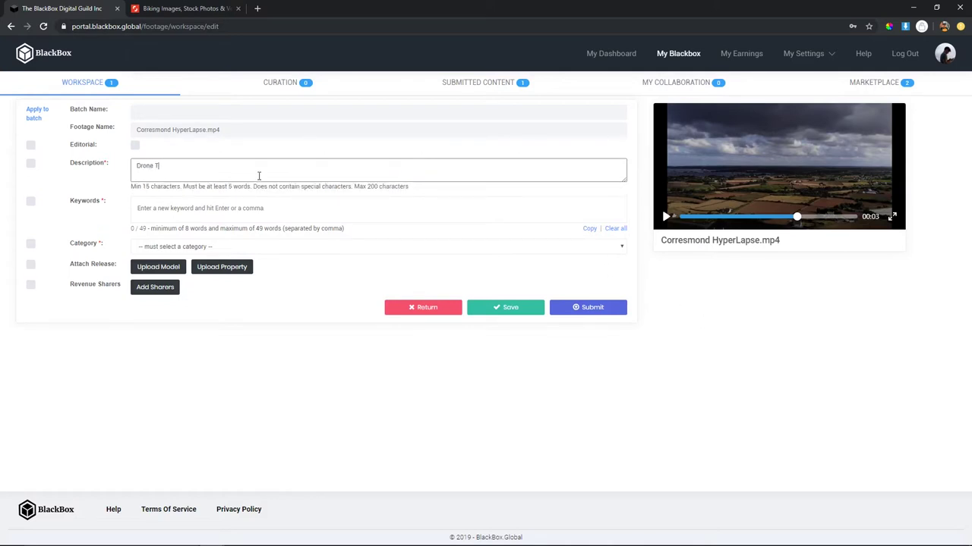
pyautogui.write('imelapse of Cloud')
pyautogui.write('s amd Fi')
pyautogui.write('eilds in France')
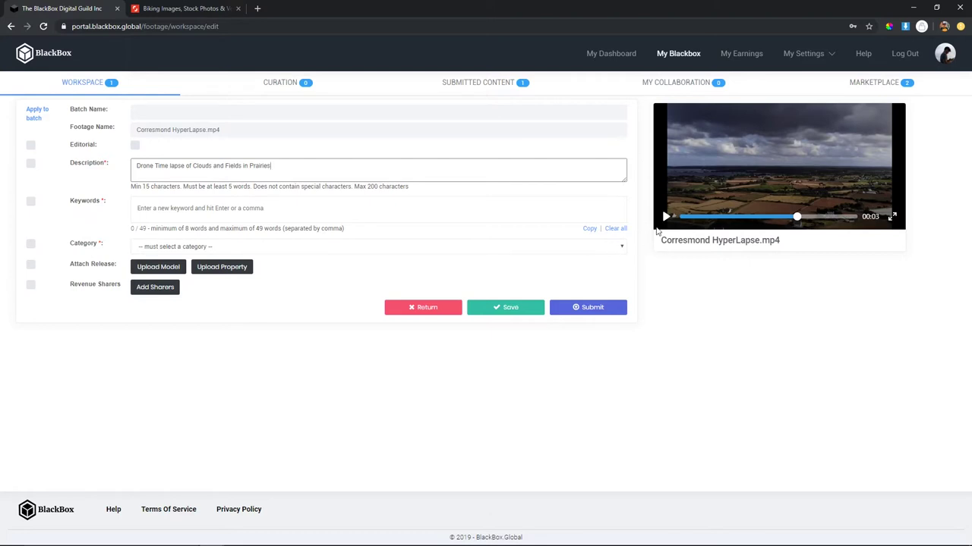
pyautogui.click(168, 207)
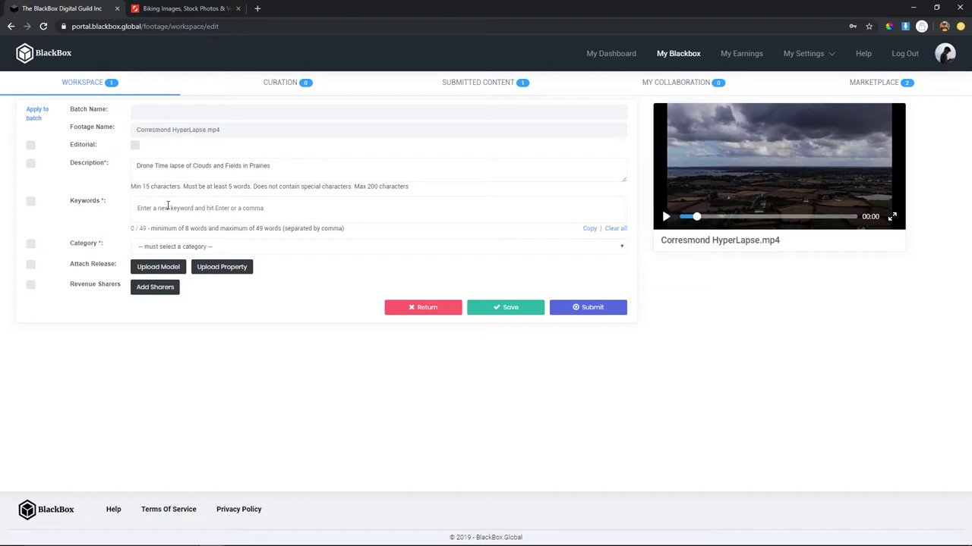
# - Add the keywords drone and timelapse, and remove the misspelt 'viode' keyword
pyautogui.write('donre')
pyautogui.press('Return')
pyautogui.write('tim')
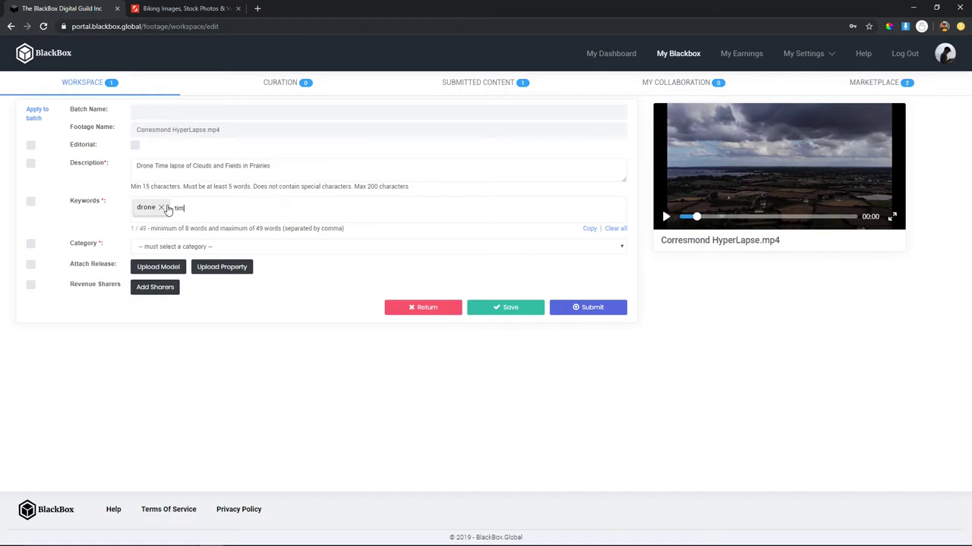
pyautogui.write('elapse')
pyautogui.press('Return')
pyautogui.write('viode')
pyautogui.press('Return')
pyautogui.press('BackSpace')
# - Add keywords video, fields, clouds, moving clouds, houses, farms, prairies, hyperlapse, farming, roads and more
pyautogui.write('video, fields, clouds, moving clouds')
pyautogui.press('Return')
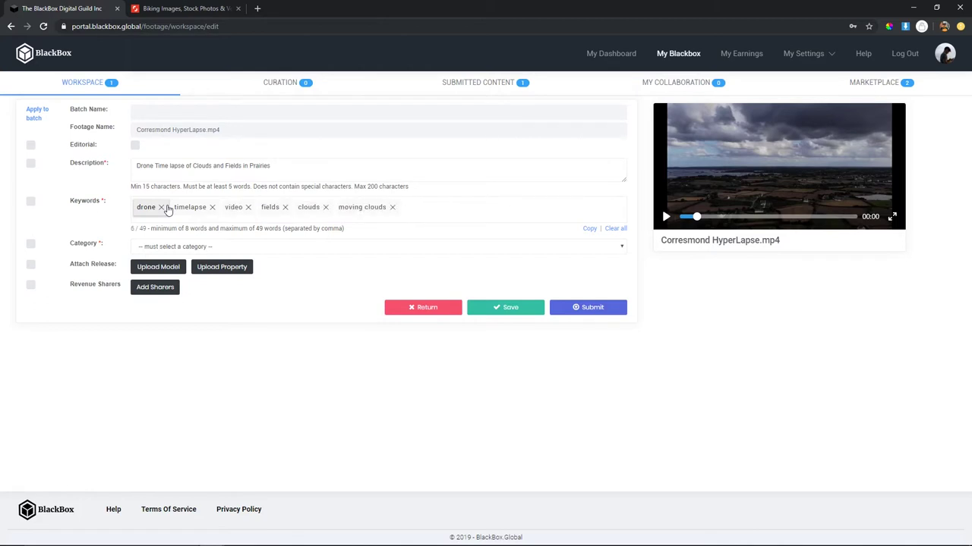
pyautogui.write('houses, farms, prairies, hyperlapse, moving timelapse, farming, france, oceans, roads, travel, tourism, explorer, distance')
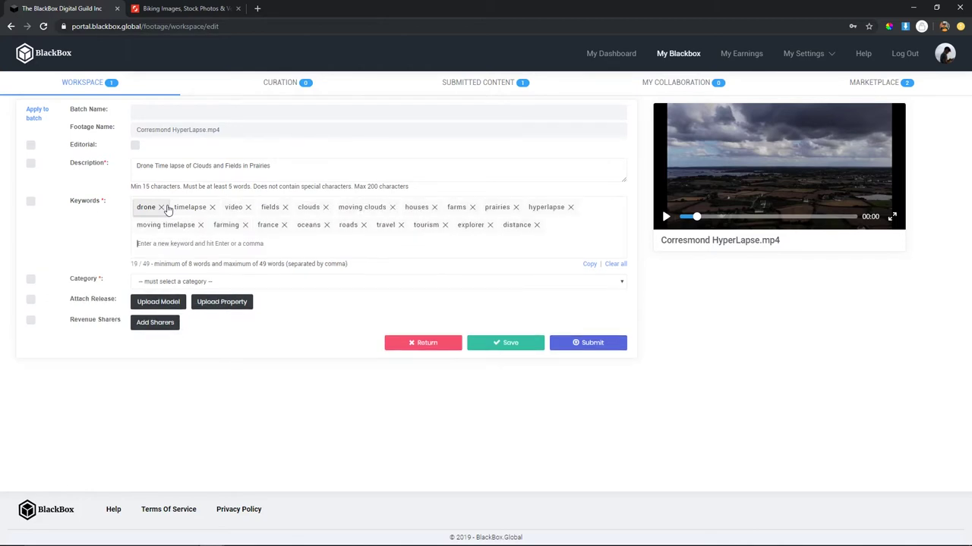
pyautogui.press('Return')
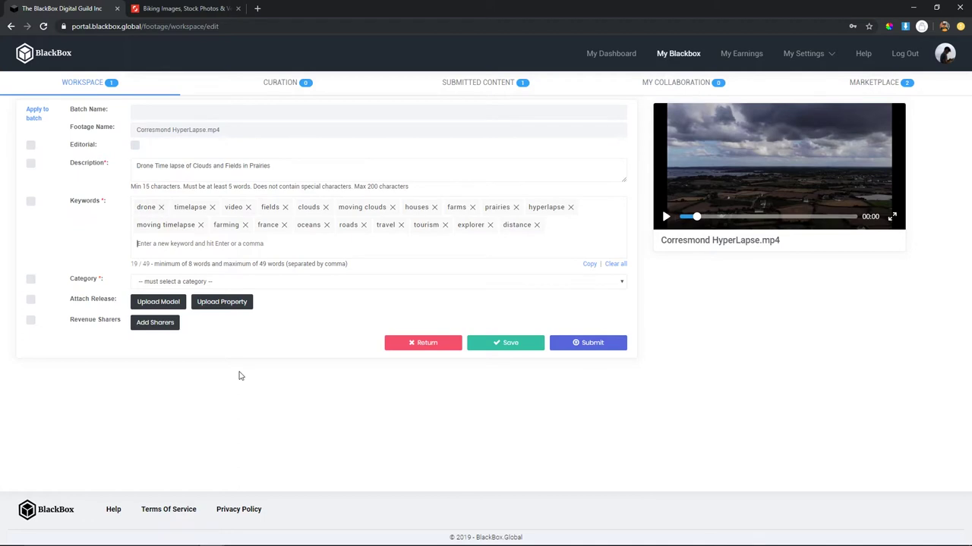
pyautogui.click(214, 281)
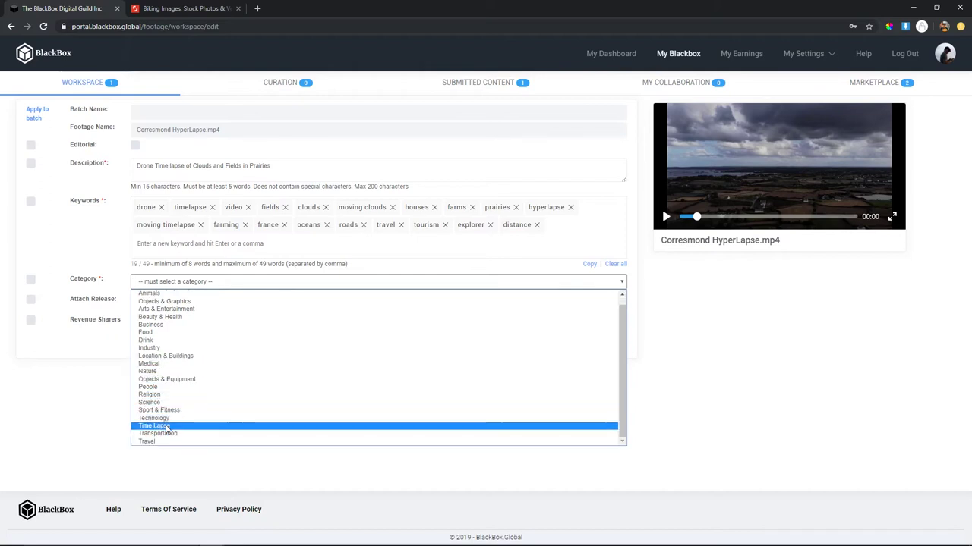
# - Choose Time Lapse as the category and save the clip's details
pyautogui.click(162, 425)
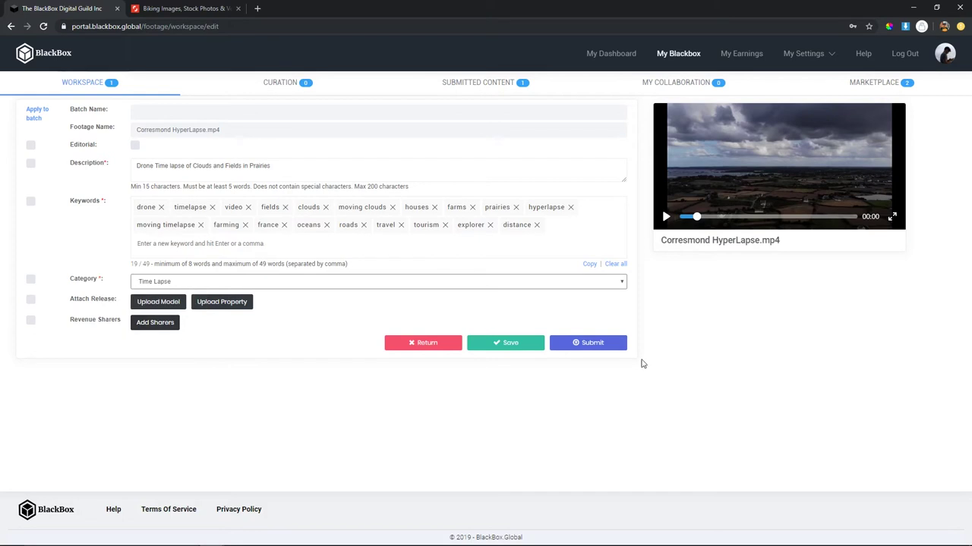
pyautogui.click(512, 346)
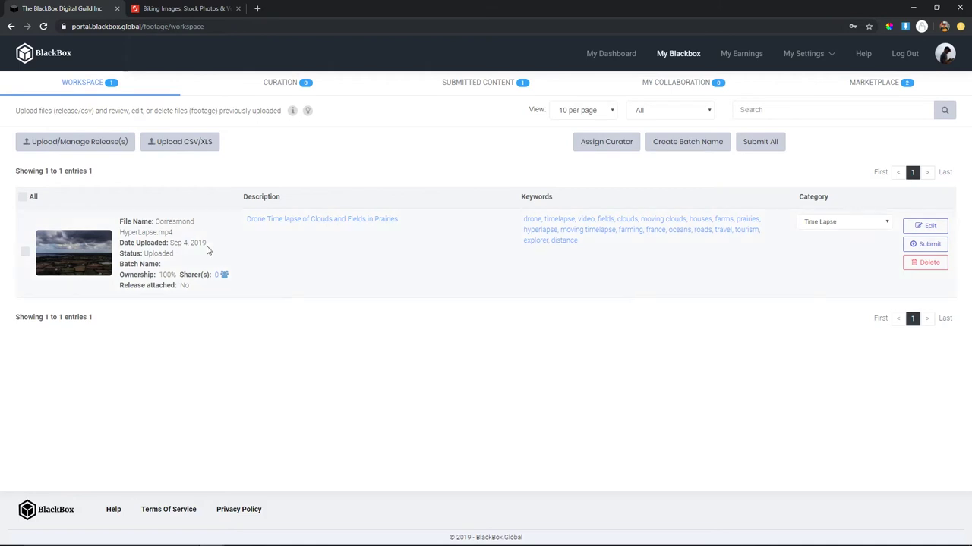
# - Submit the clip for review and confirm its pending review status in Submitted Content
pyautogui.click(914, 249)
pyautogui.click(481, 91)
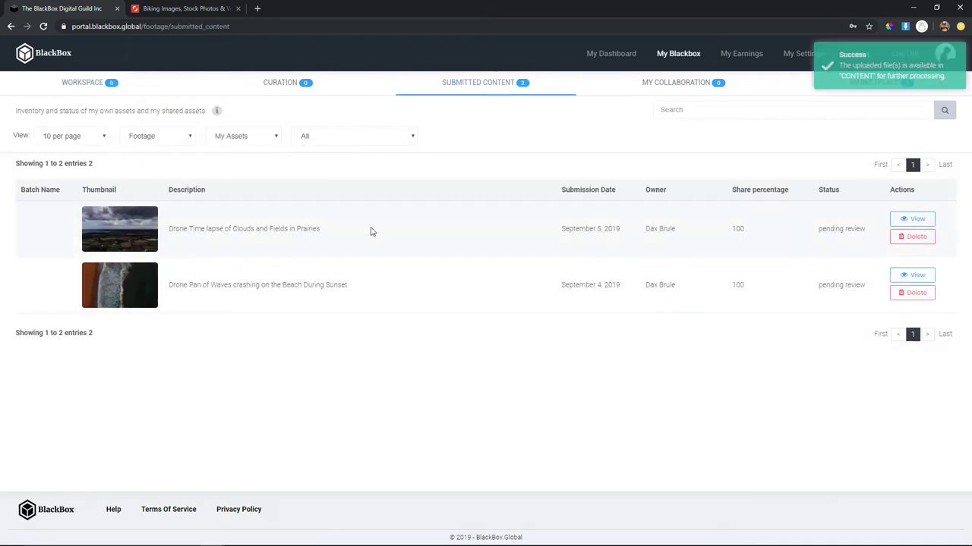
pyautogui.tripleClick(881, 291)
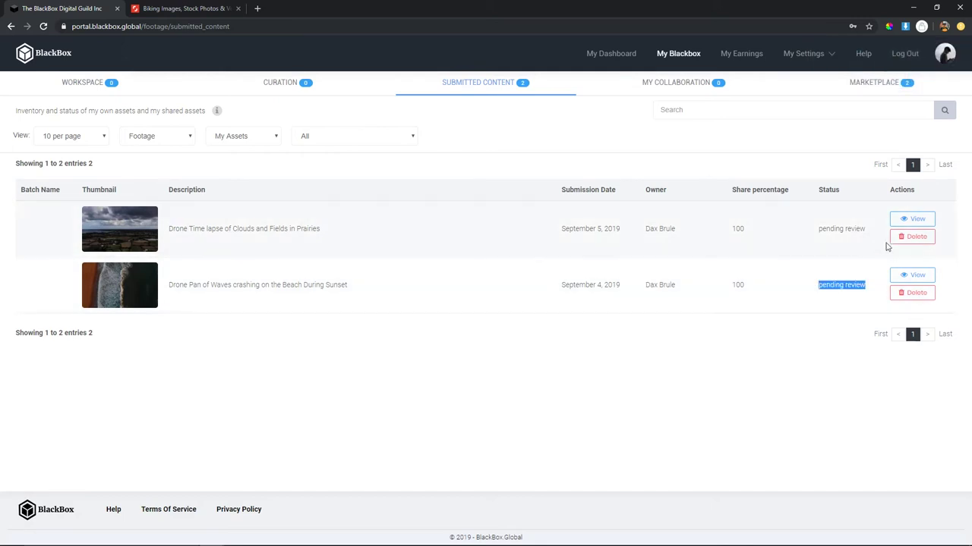
pyautogui.click(101, 81)
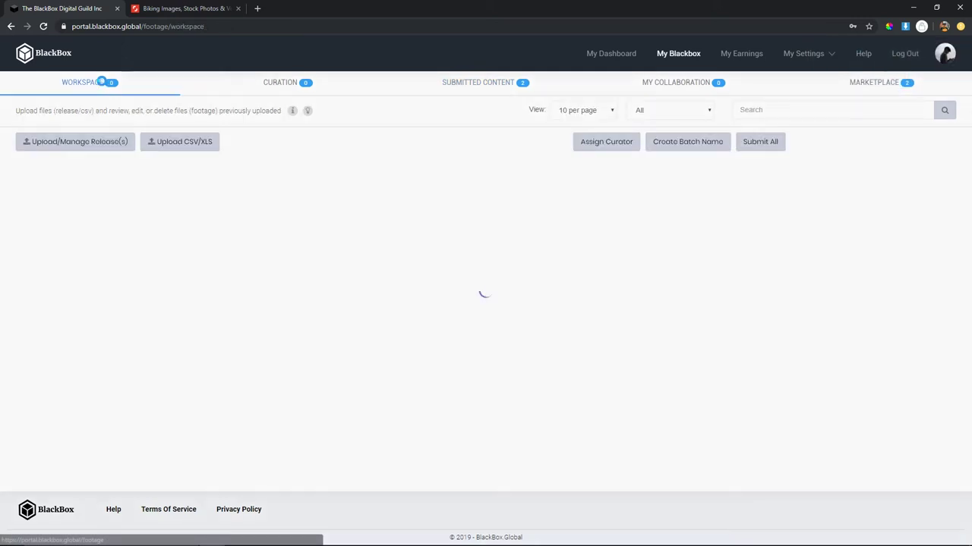
pyautogui.hotkey('alt', 'Left')
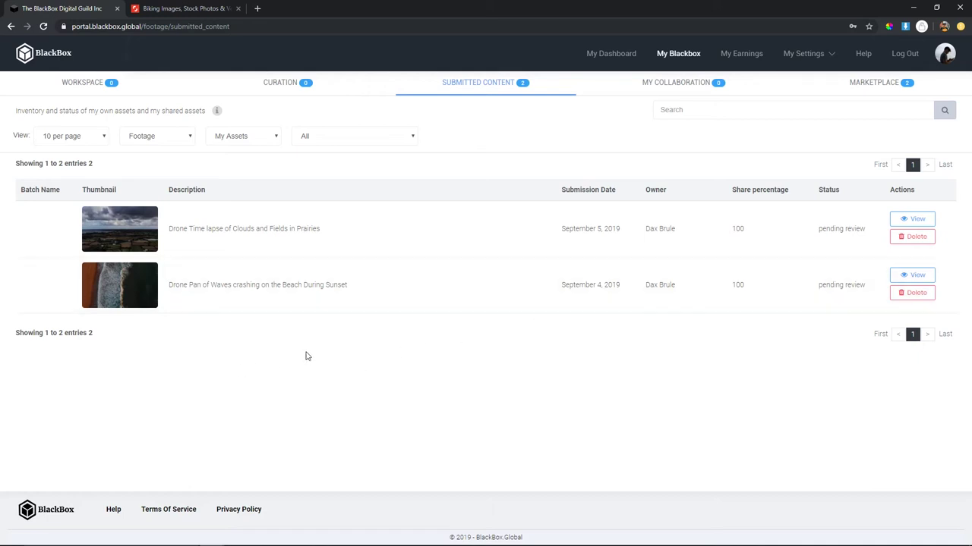
pyautogui.moveTo(817, 287); pyautogui.dragTo(807, 286)
pyautogui.click(864, 285)
pyautogui.click(804, 295)
pyautogui.click(122, 283)
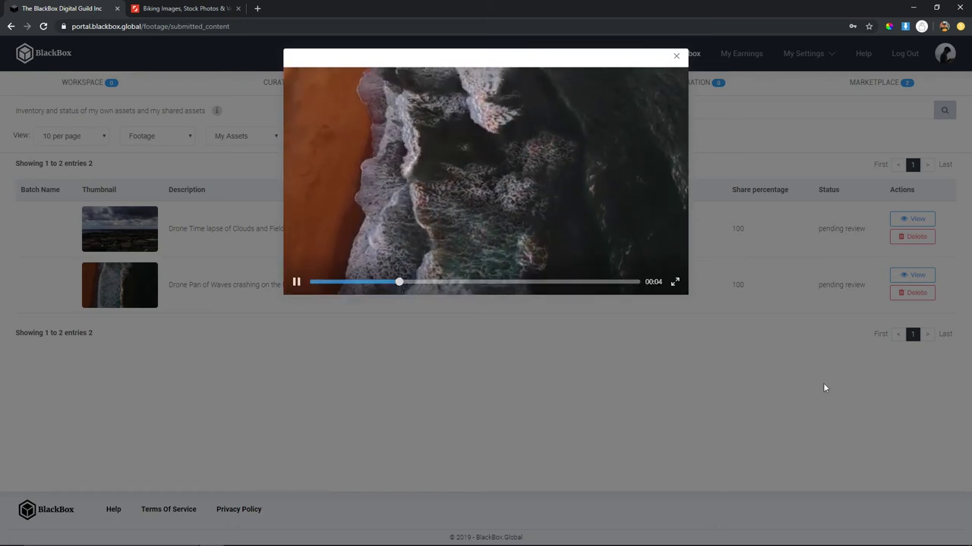
pyautogui.click(676, 56)
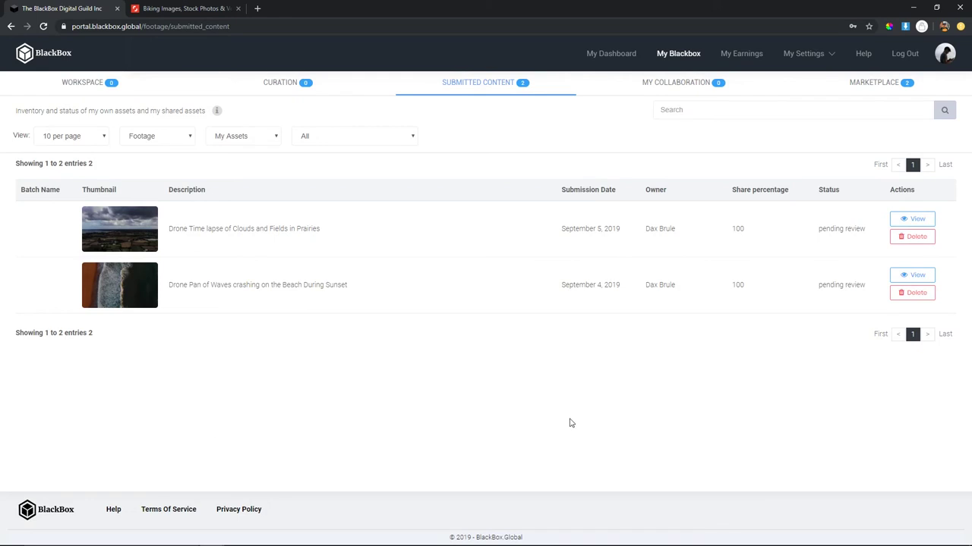